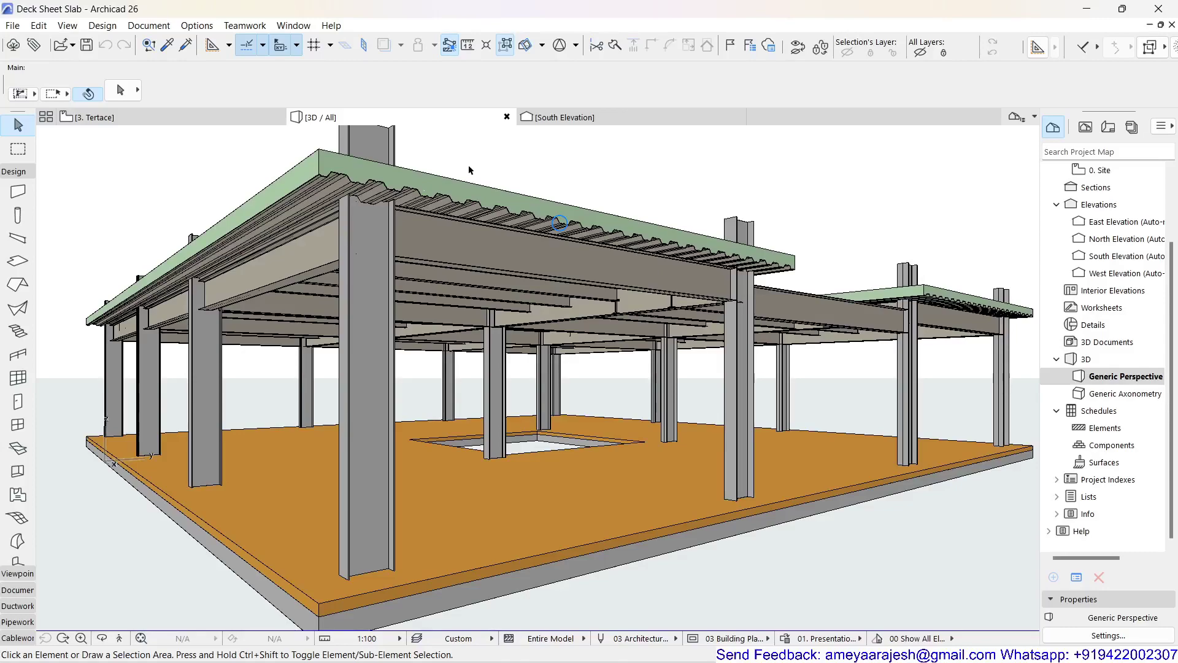
# Orbit around the model and select the green concrete slab.
pyautogui.moveTo(468, 171)
pyautogui.keyDown('shift'); pyautogui.mouseDown(button='middle')
pyautogui.moveTo(465, 227)
pyautogui.moveTo(376, 213)
pyautogui.mouseUp(button='middle'); pyautogui.keyUp('shift')
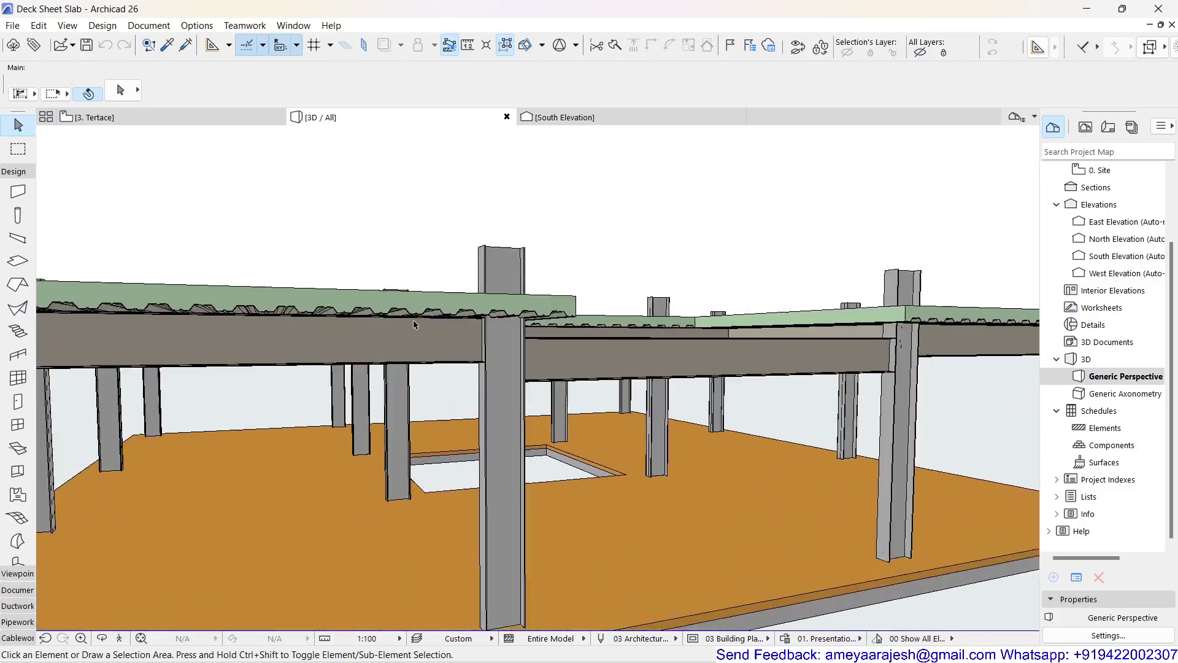
pyautogui.keyDown('shift'); pyautogui.moveTo(414, 324); pyautogui.dragTo(453, 287, button='middle'); pyautogui.keyUp('shift')
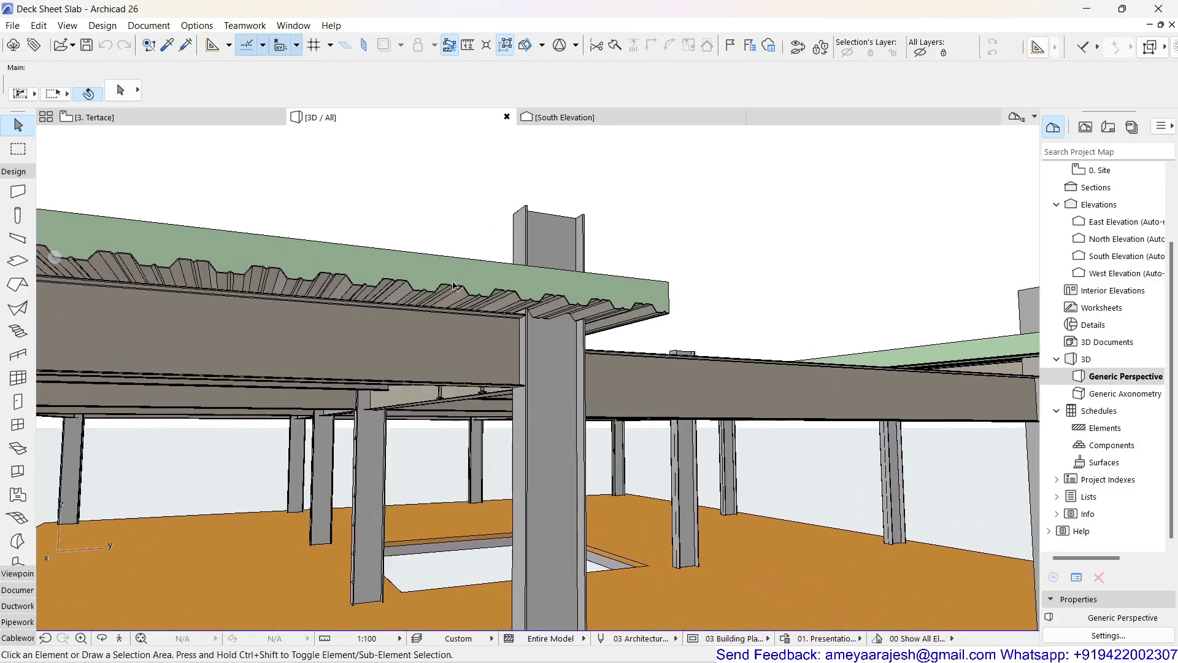
pyautogui.scroll(2, 453, 287)
pyautogui.scroll(2, 456, 286)
pyautogui.scroll(2, 457, 286)
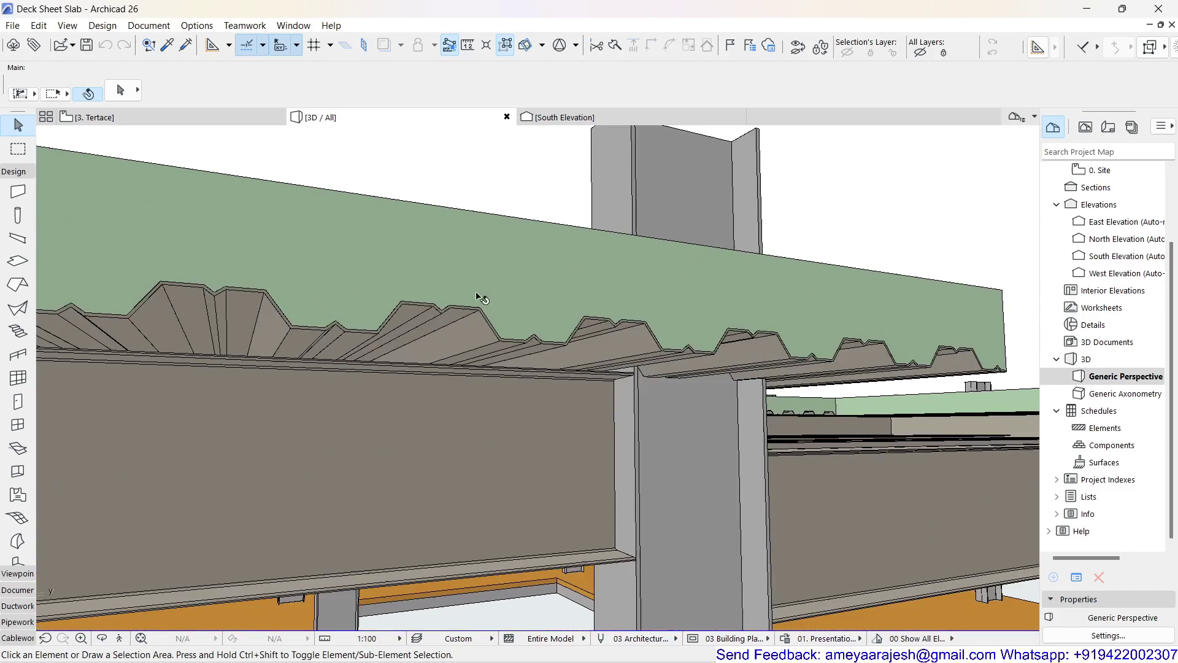
pyautogui.moveTo(479, 298)
pyautogui.keyDown('shift'); pyautogui.mouseDown(button='middle')
pyautogui.moveTo(374, 326)
pyautogui.moveTo(490, 338)
pyautogui.moveTo(238, 363)
pyautogui.mouseUp(button='middle'); pyautogui.keyUp('shift')
pyautogui.click(492, 329)
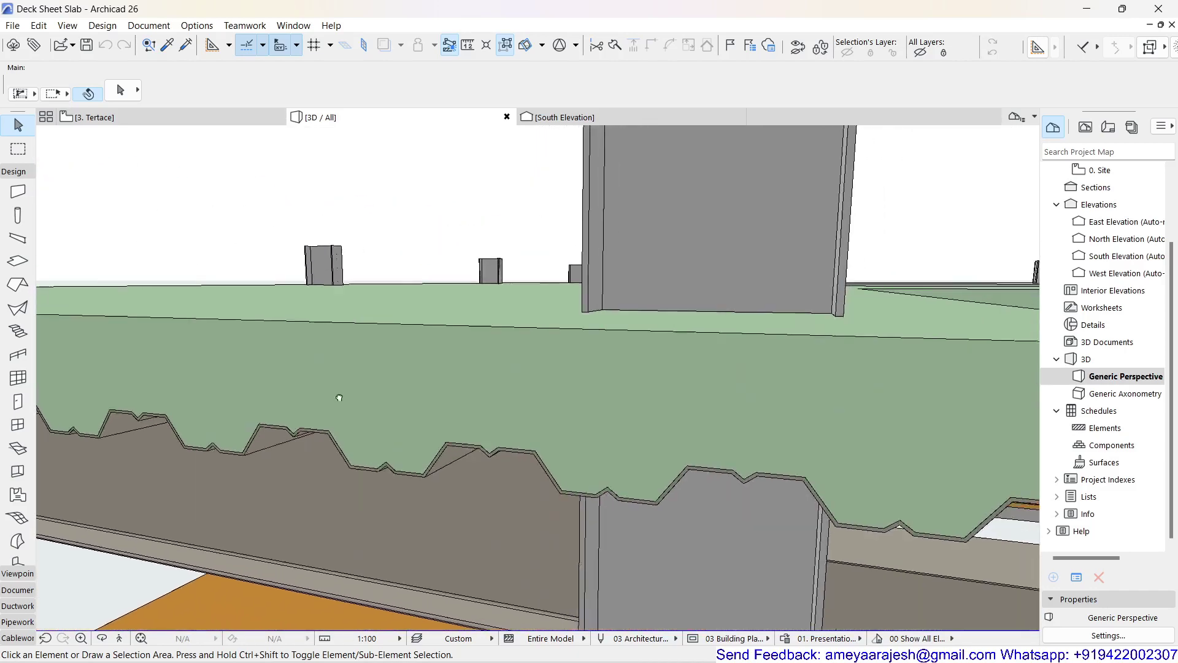
# Orbit to a top view and select the Profiled Sheet 26 deck.
pyautogui.moveTo(421, 377)
pyautogui.keyDown('shift'); pyautogui.mouseDown(button='middle')
pyautogui.moveTo(313, 407)
pyautogui.moveTo(749, 388)
pyautogui.mouseUp(button='middle'); pyautogui.keyUp('shift')
pyautogui.moveTo(438, 414)
pyautogui.keyDown('shift'); pyautogui.mouseDown(button='middle')
pyautogui.moveTo(760, 411)
pyautogui.moveTo(359, 424)
pyautogui.moveTo(625, 378)
pyautogui.moveTo(742, 382)
pyautogui.moveTo(762, 296)
pyautogui.mouseUp(button='middle'); pyautogui.keyUp('shift')
pyautogui.scroll(-2, 557, 388)
pyautogui.scroll(-2, 534, 382)
pyautogui.scroll(-2, 529, 387)
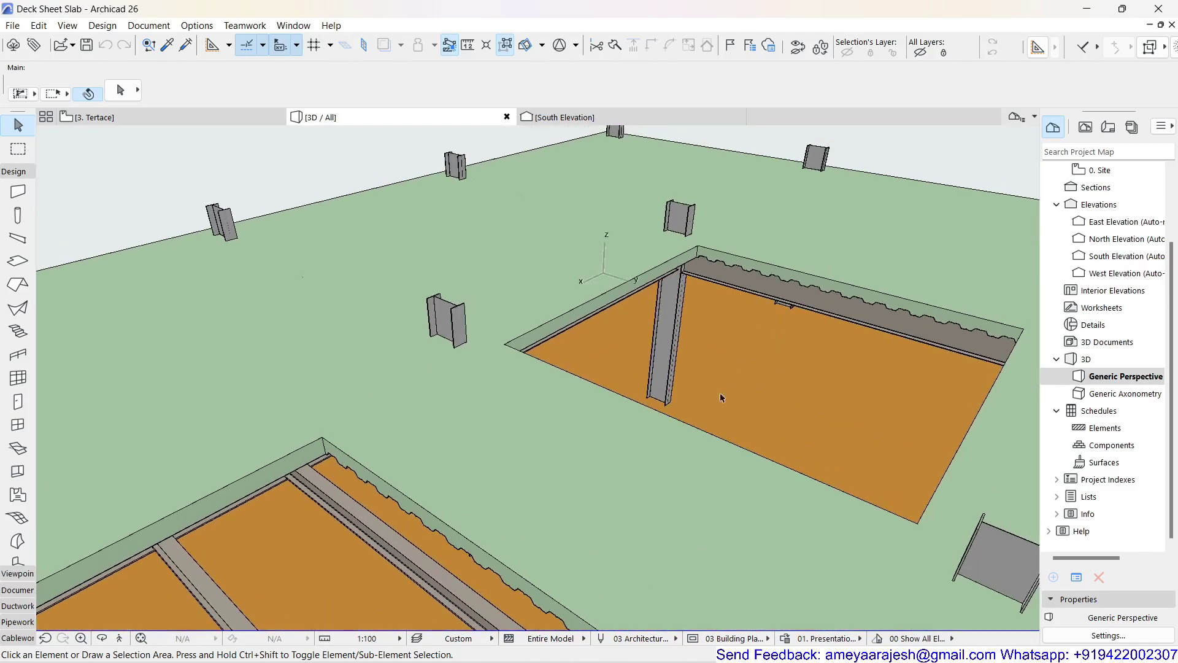
pyautogui.scroll(-2, 720, 396)
pyautogui.moveTo(736, 413)
pyautogui.keyDown('shift'); pyautogui.mouseDown(button='middle')
pyautogui.moveTo(626, 273)
pyautogui.moveTo(624, 293)
pyautogui.mouseUp(button='middle'); pyautogui.keyUp('shift')
pyautogui.keyDown('shift'); pyautogui.moveTo(623, 339); pyautogui.dragTo(657, 371, button='middle'); pyautogui.keyUp('shift')
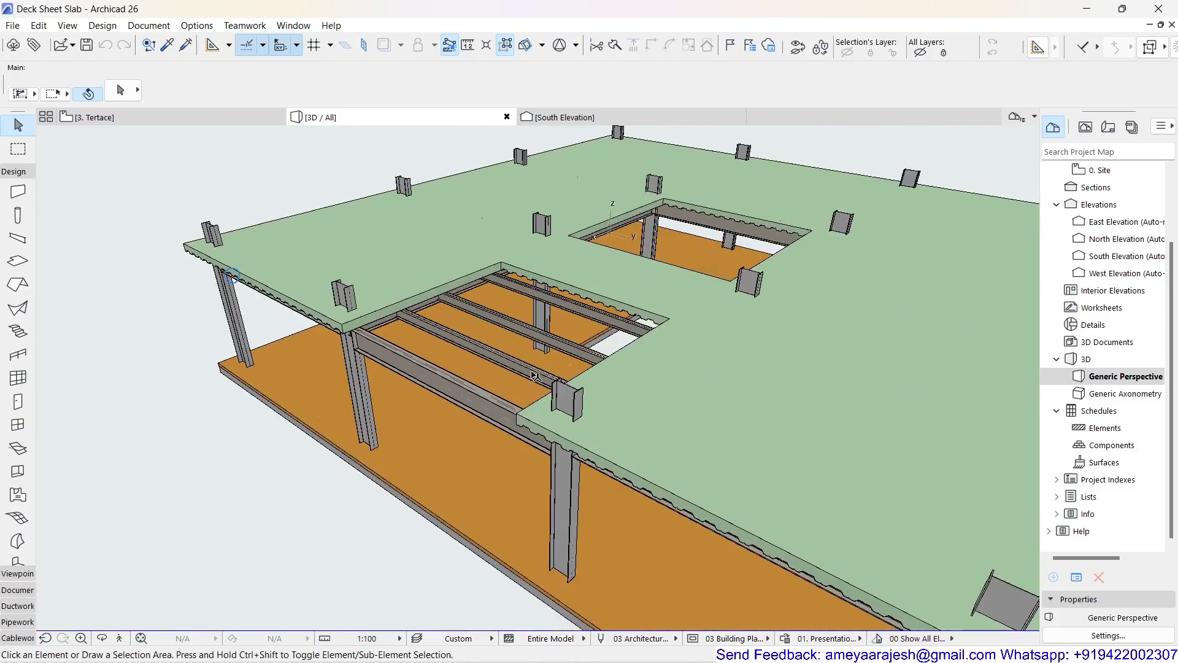
pyautogui.moveTo(534, 376)
pyautogui.keyDown('shift'); pyautogui.mouseDown(button='middle')
pyautogui.moveTo(566, 366)
pyautogui.moveTo(504, 409)
pyautogui.moveTo(535, 358)
pyautogui.mouseUp(button='middle'); pyautogui.keyUp('shift')
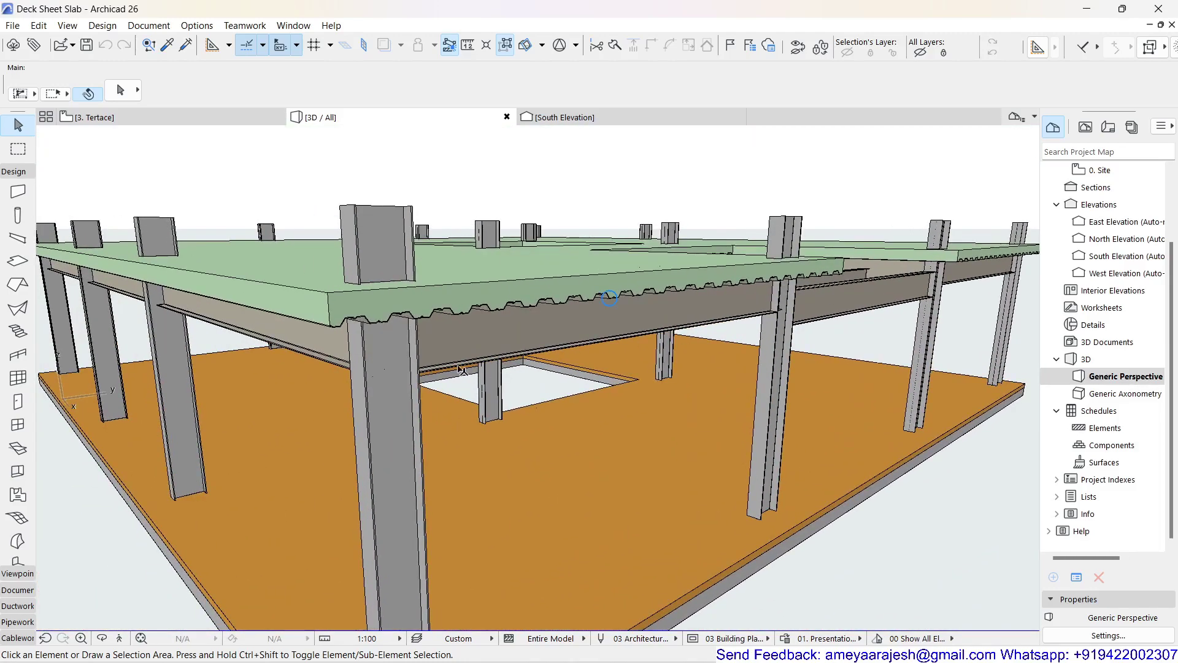
pyautogui.keyDown('shift'); pyautogui.moveTo(460, 368); pyautogui.dragTo(471, 354, button='middle'); pyautogui.keyUp('shift')
pyautogui.scroll(3, 435, 184)
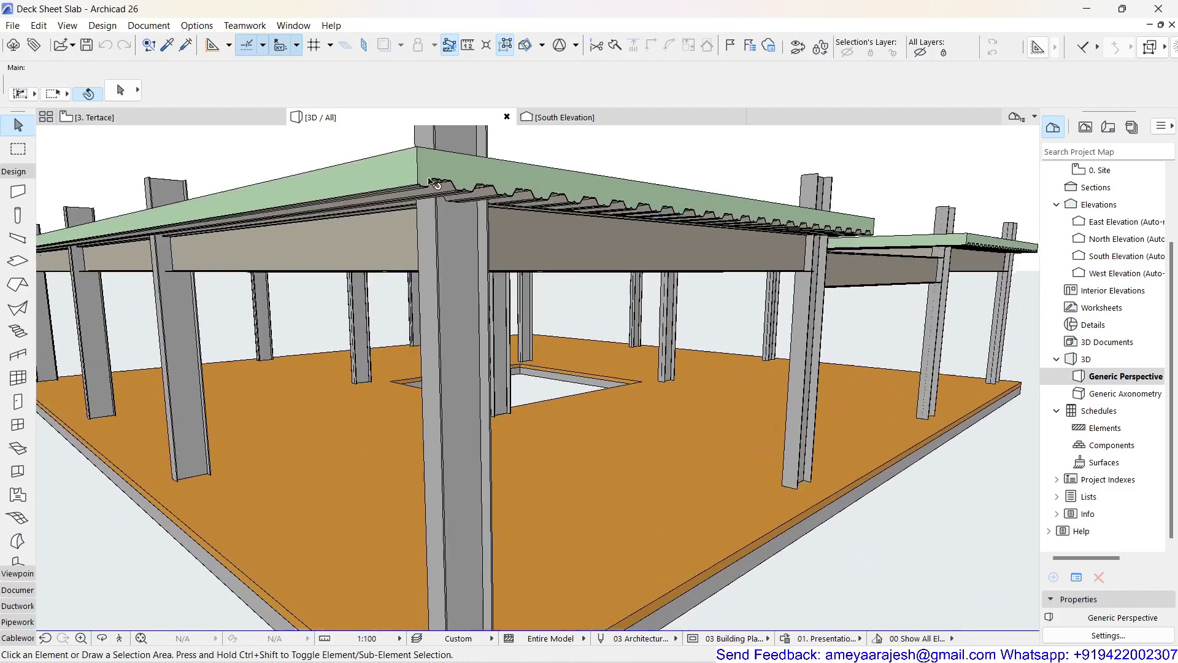
pyautogui.moveTo(435, 185)
pyautogui.keyDown('shift'); pyautogui.mouseDown(button='middle')
pyautogui.moveTo(626, 253)
pyautogui.moveTo(623, 323)
pyautogui.moveTo(611, 316)
pyautogui.mouseUp(button='middle'); pyautogui.keyUp('shift')
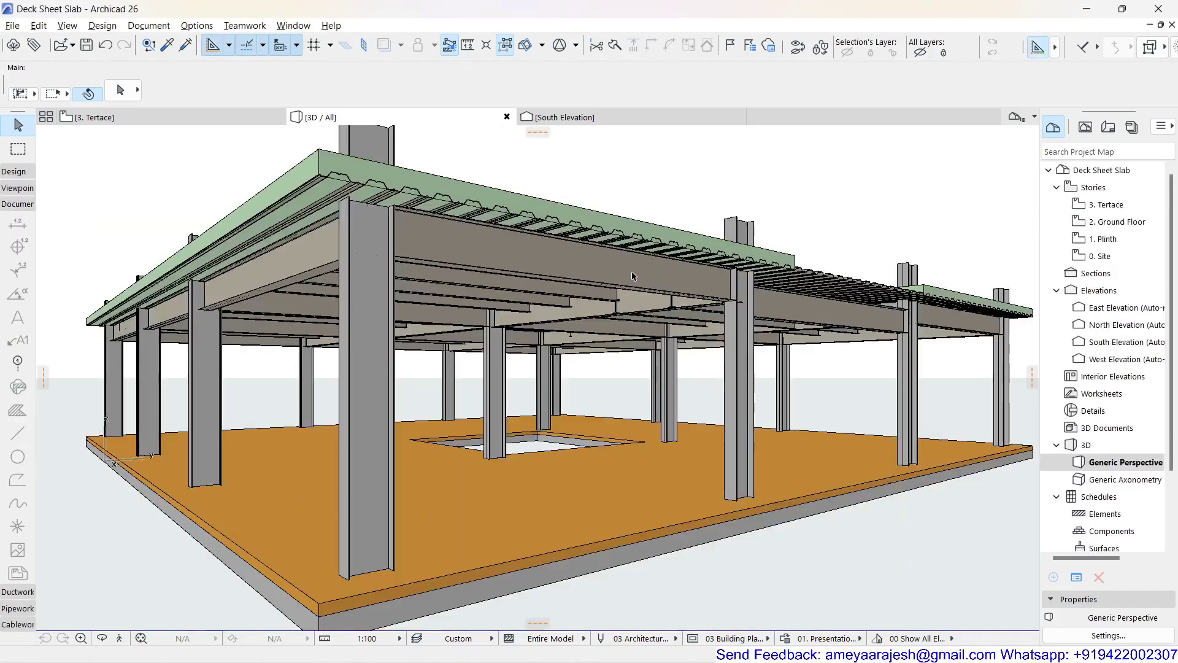
pyautogui.moveTo(632, 277)
pyautogui.keyDown('shift'); pyautogui.mouseDown(button='middle')
pyautogui.moveTo(649, 364)
pyautogui.moveTo(742, 216)
pyautogui.mouseUp(button='middle'); pyautogui.keyUp('shift')
pyautogui.scroll(2, 692, 330)
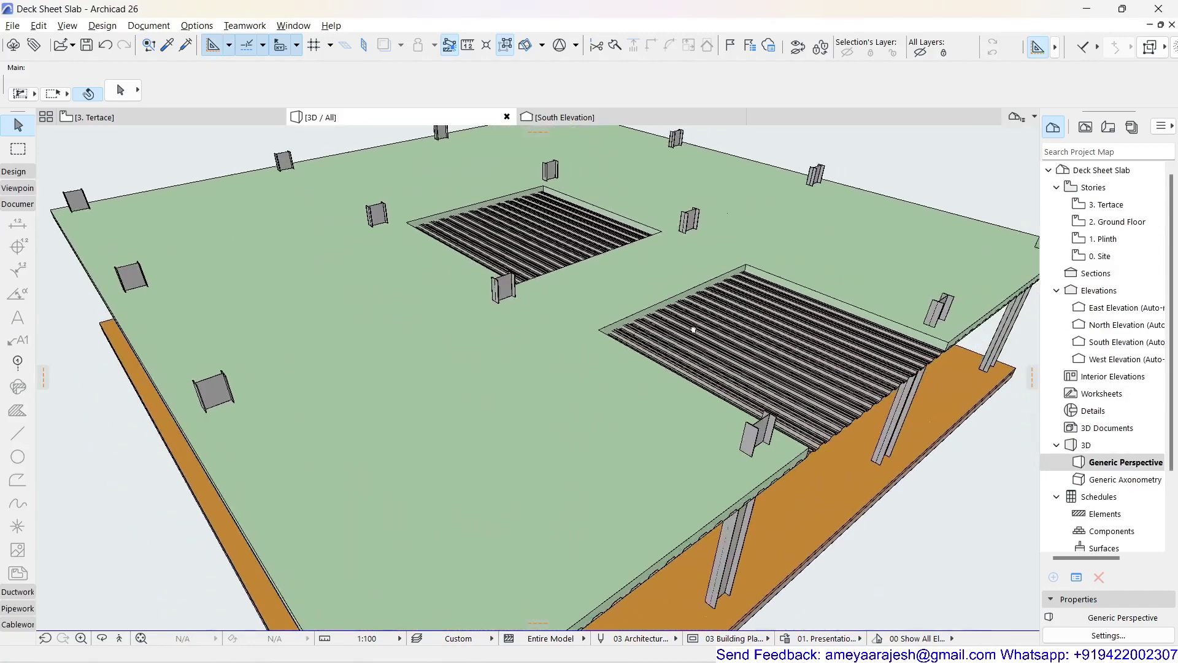
pyautogui.keyDown('shift'); pyautogui.moveTo(693, 330); pyautogui.dragTo(708, 343, button='middle'); pyautogui.keyUp('shift')
pyautogui.click(755, 341)
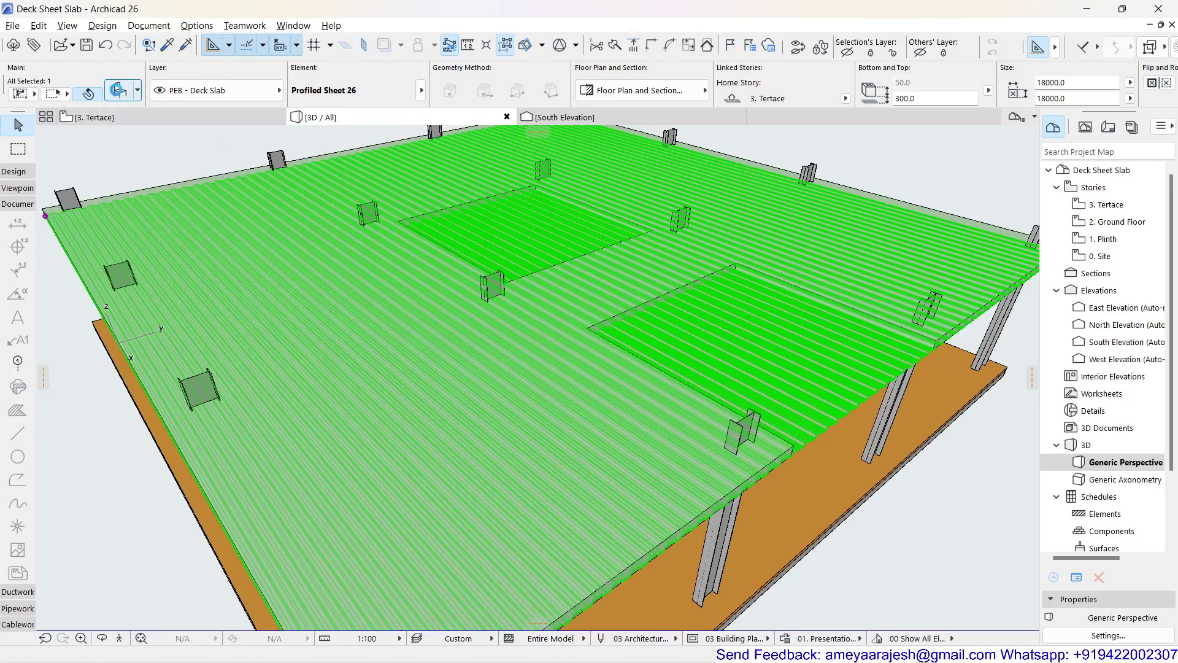
pyautogui.click(118, 90)
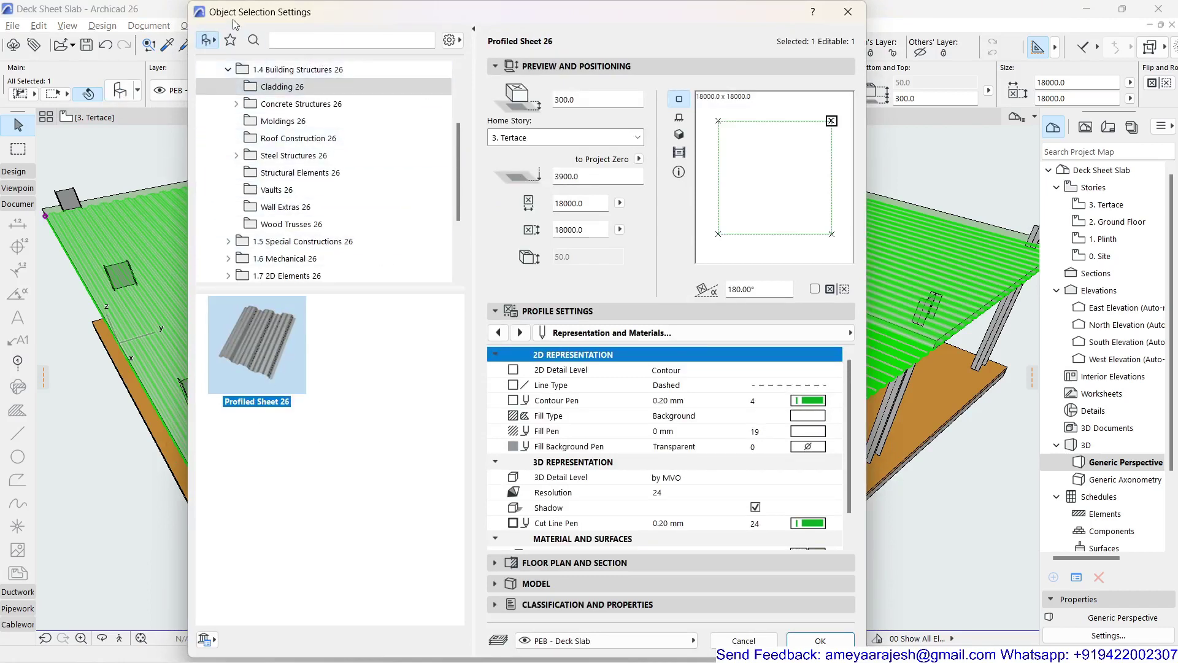
pyautogui.moveTo(256, 343)
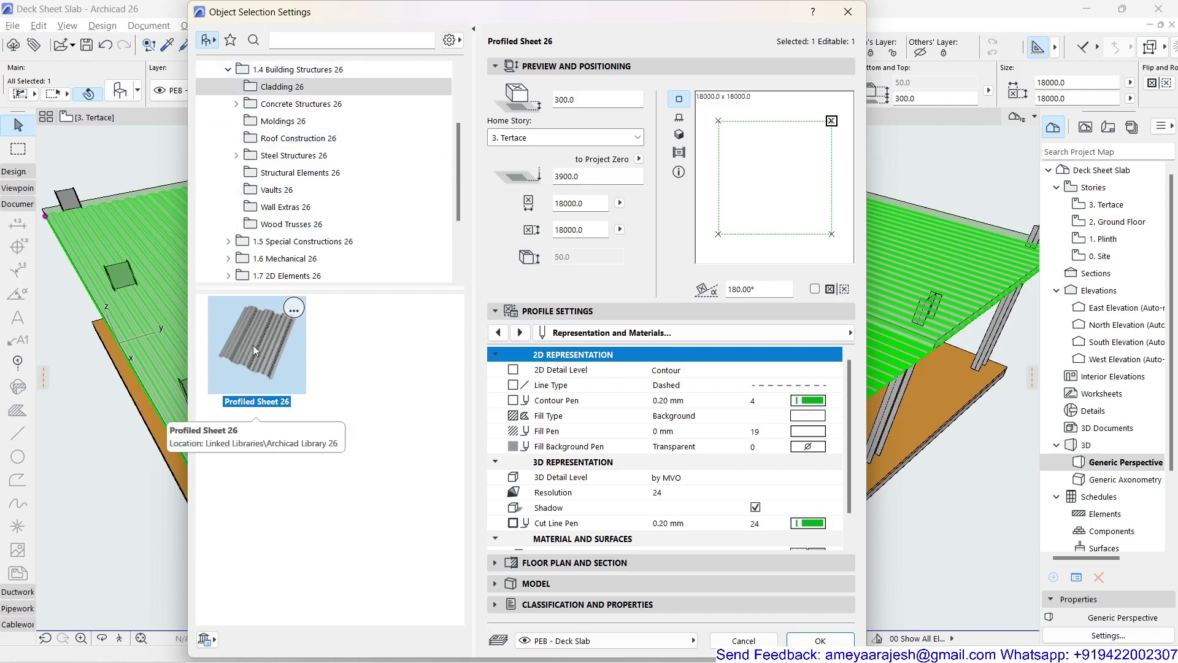
pyautogui.scroll(1, 276, 166)
pyautogui.scroll(1, 263, 104)
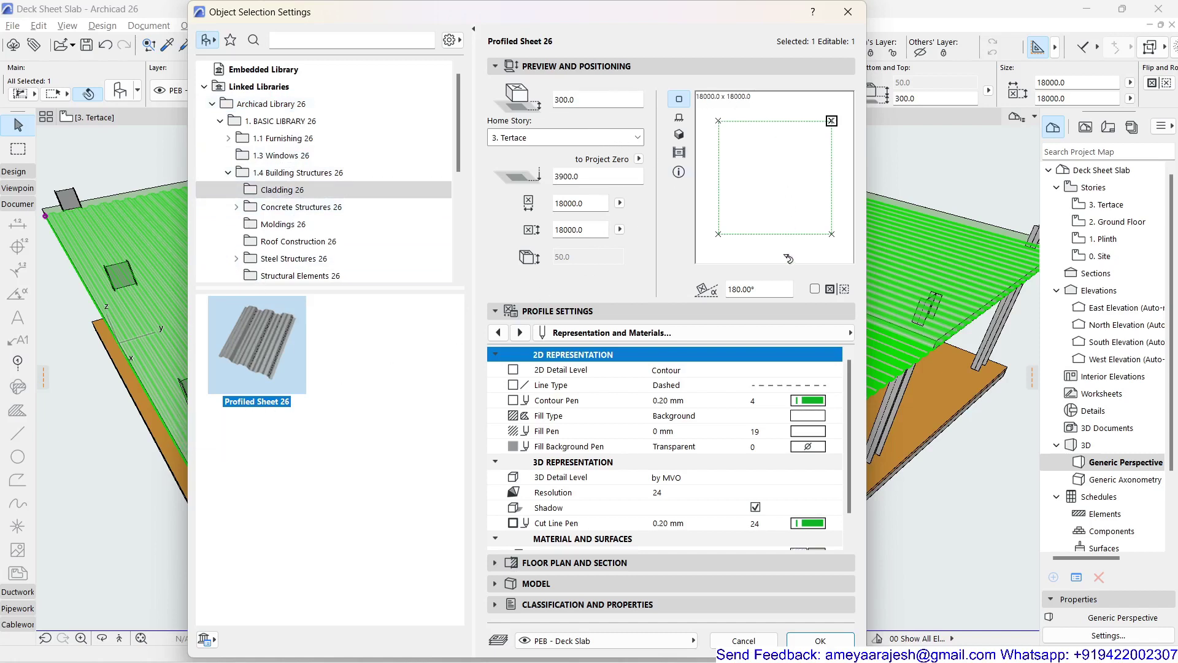
pyautogui.click(498, 333)
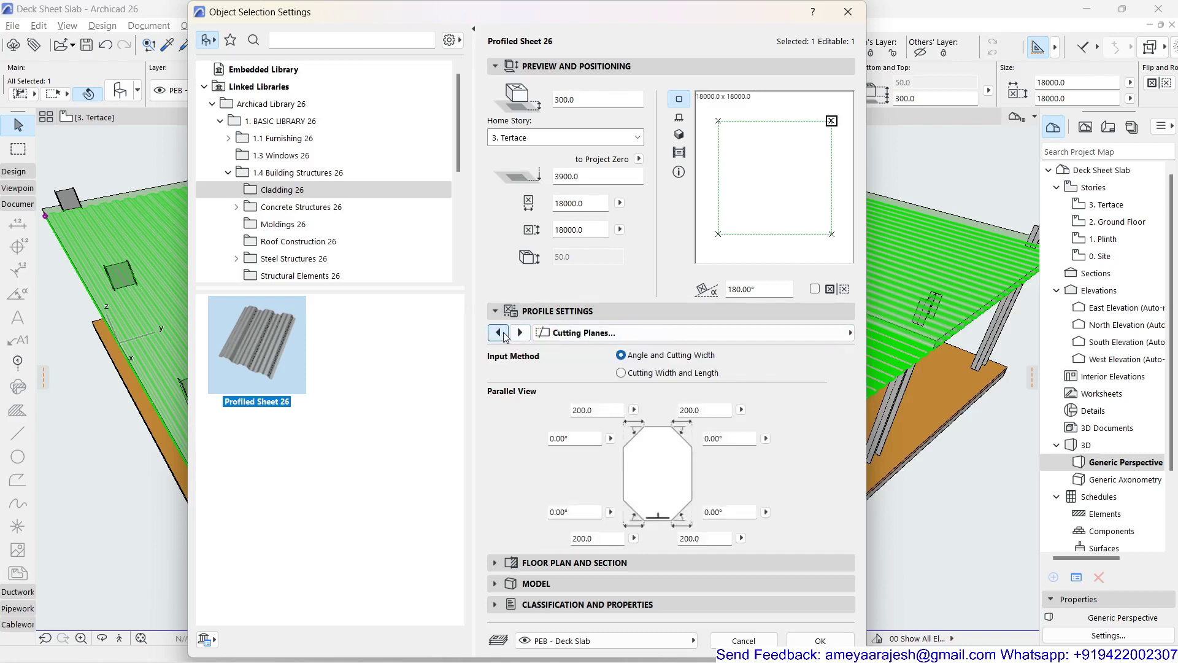
pyautogui.click(499, 334)
pyautogui.click(500, 333)
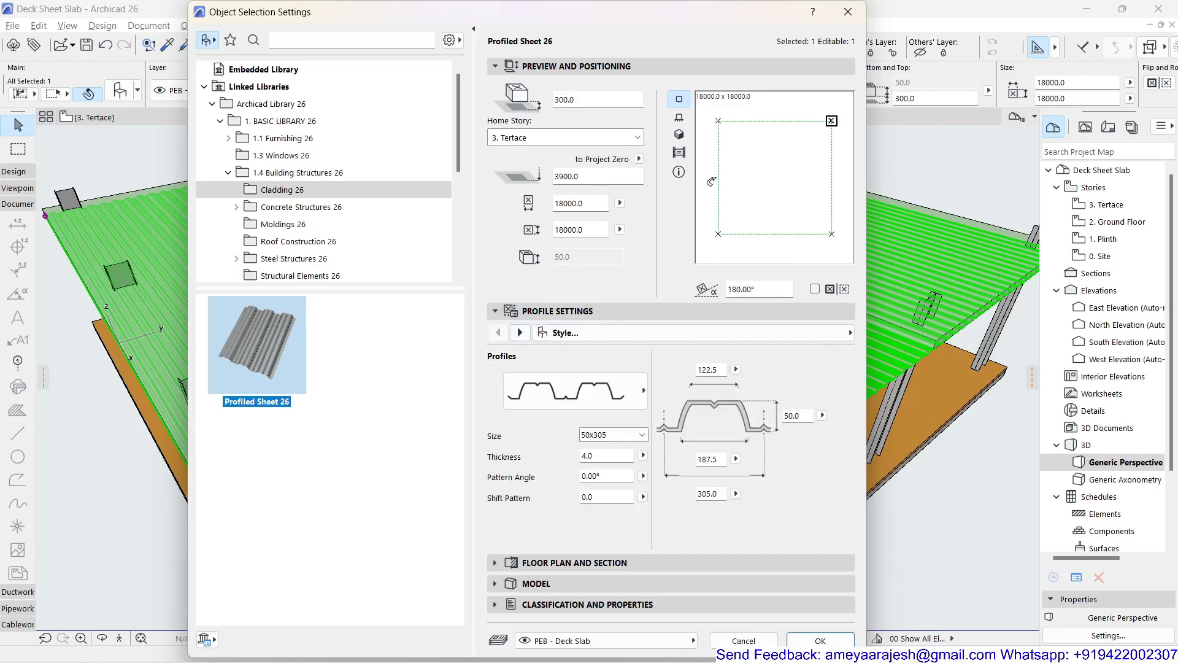
pyautogui.click(679, 135)
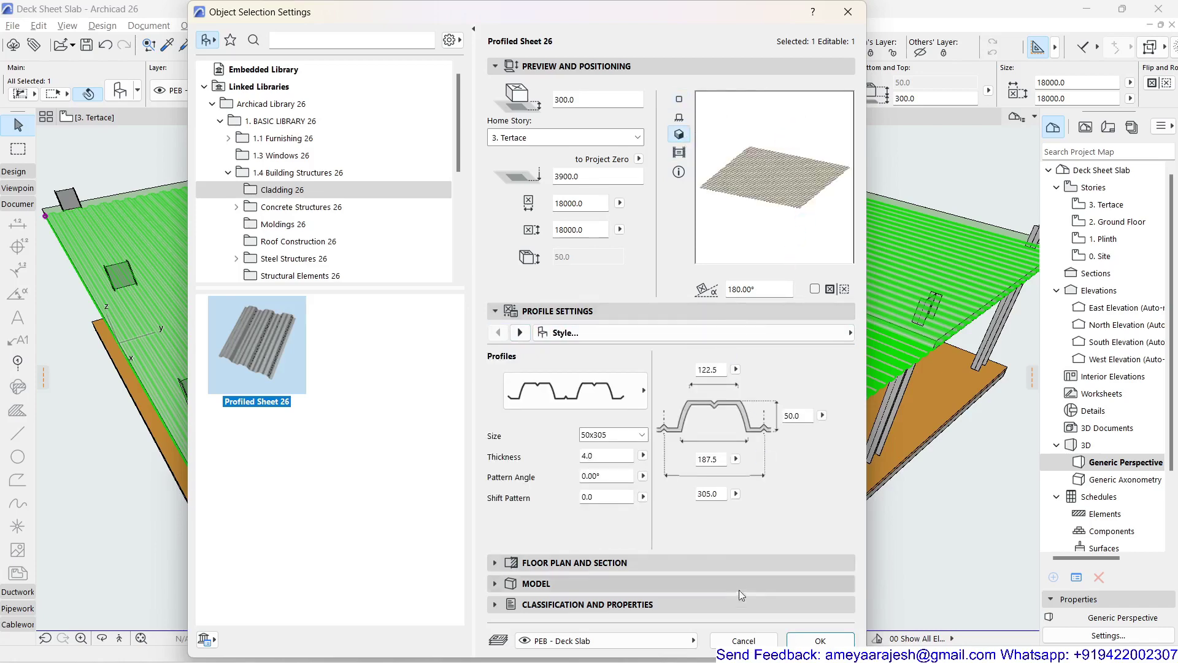
pyautogui.click(816, 643)
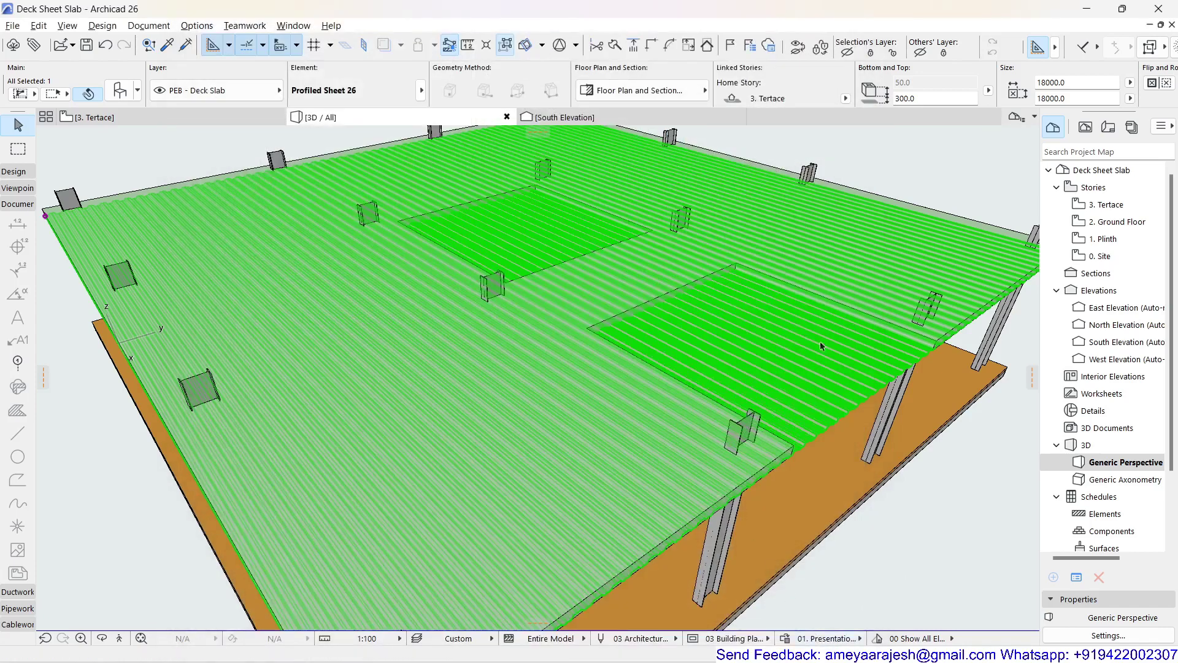
pyautogui.click(884, 145)
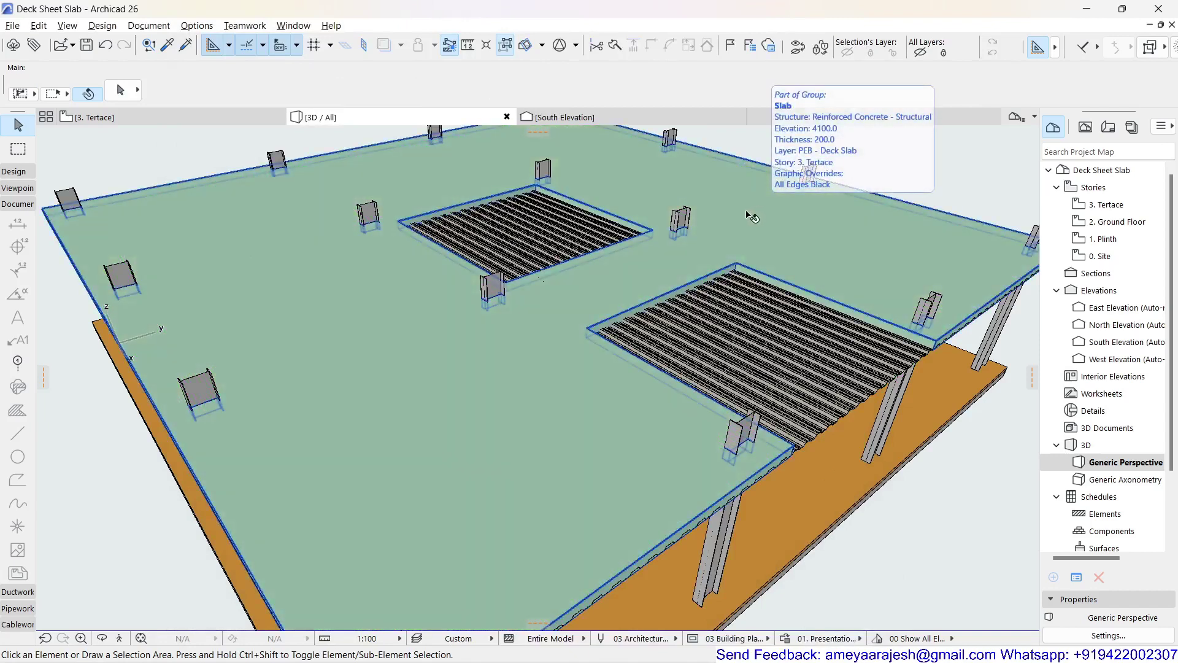
pyautogui.click(752, 217)
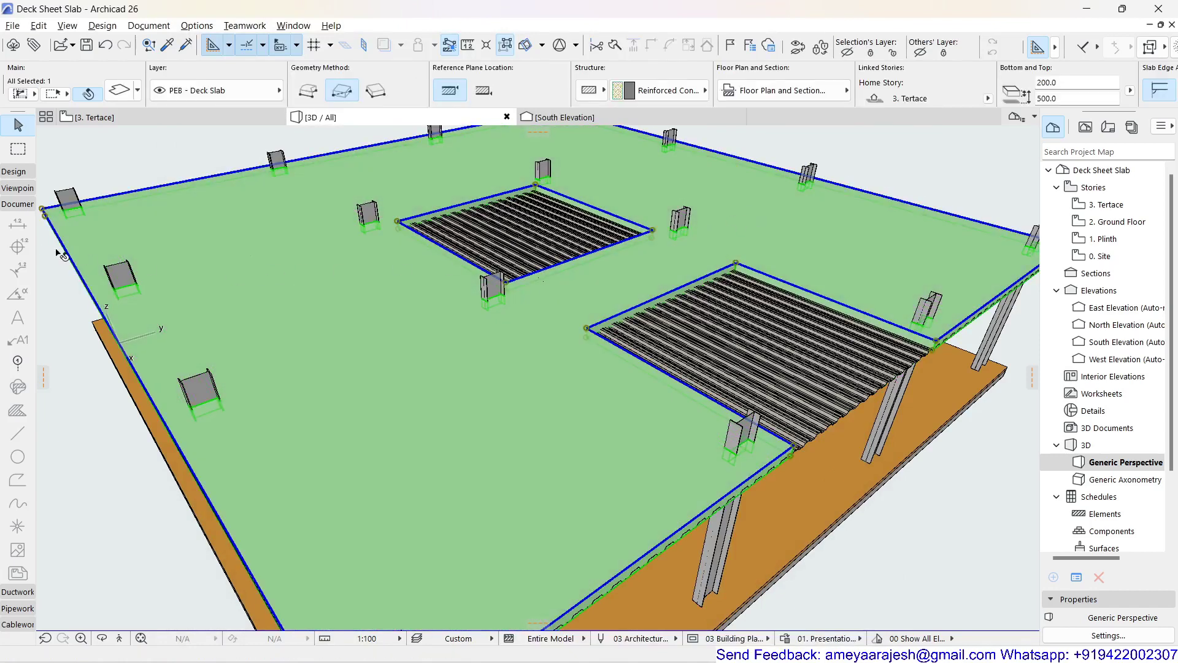
pyautogui.click(10, 173)
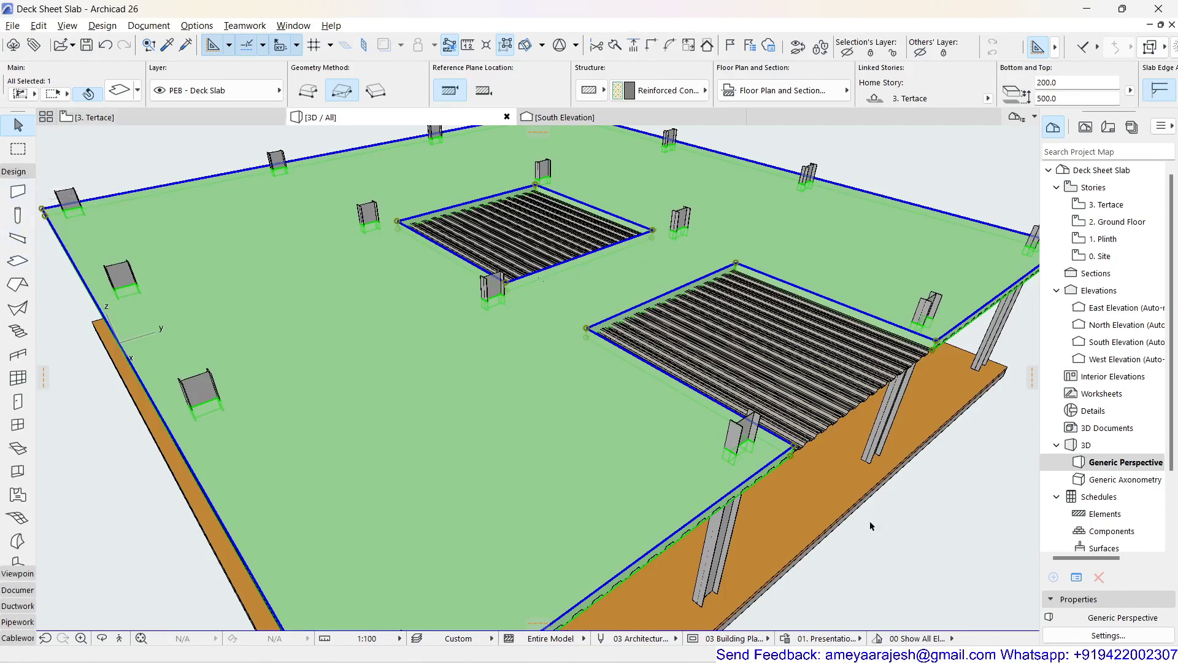
pyautogui.click(891, 548)
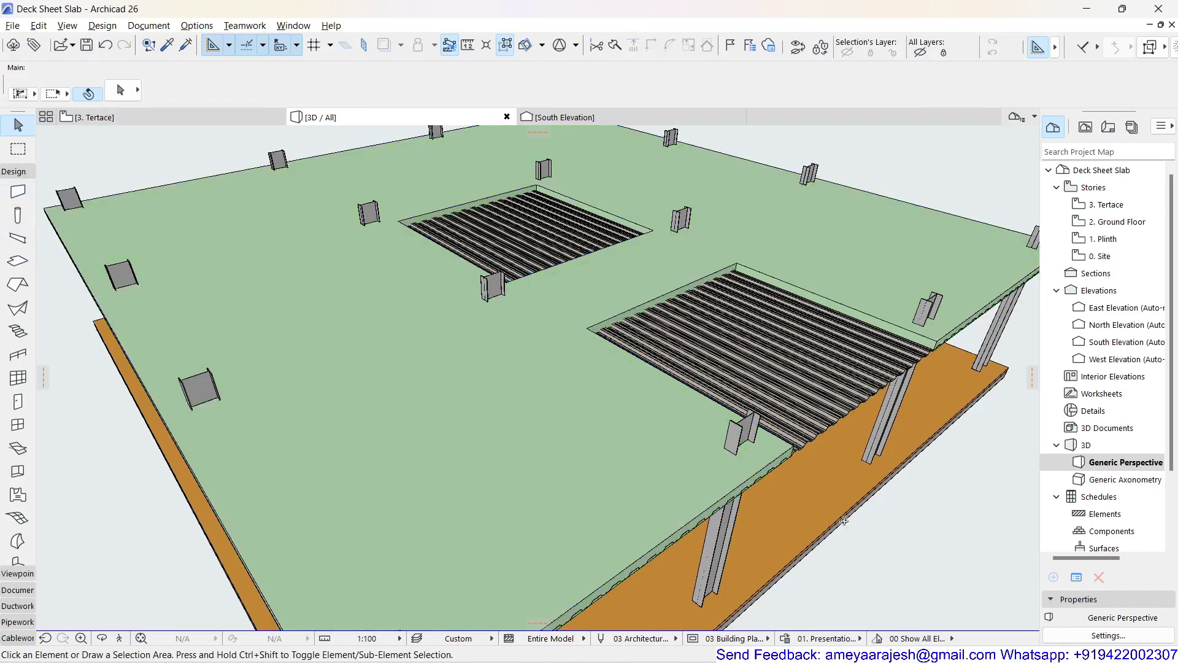
# Orbit and pan to frame the whole slab, columns and deck through both openings.
pyautogui.moveTo(852, 532)
pyautogui.keyDown('shift'); pyautogui.mouseDown(button='middle')
pyautogui.moveTo(730, 476)
pyautogui.moveTo(525, 433)
pyautogui.mouseUp(button='middle'); pyautogui.keyUp('shift')
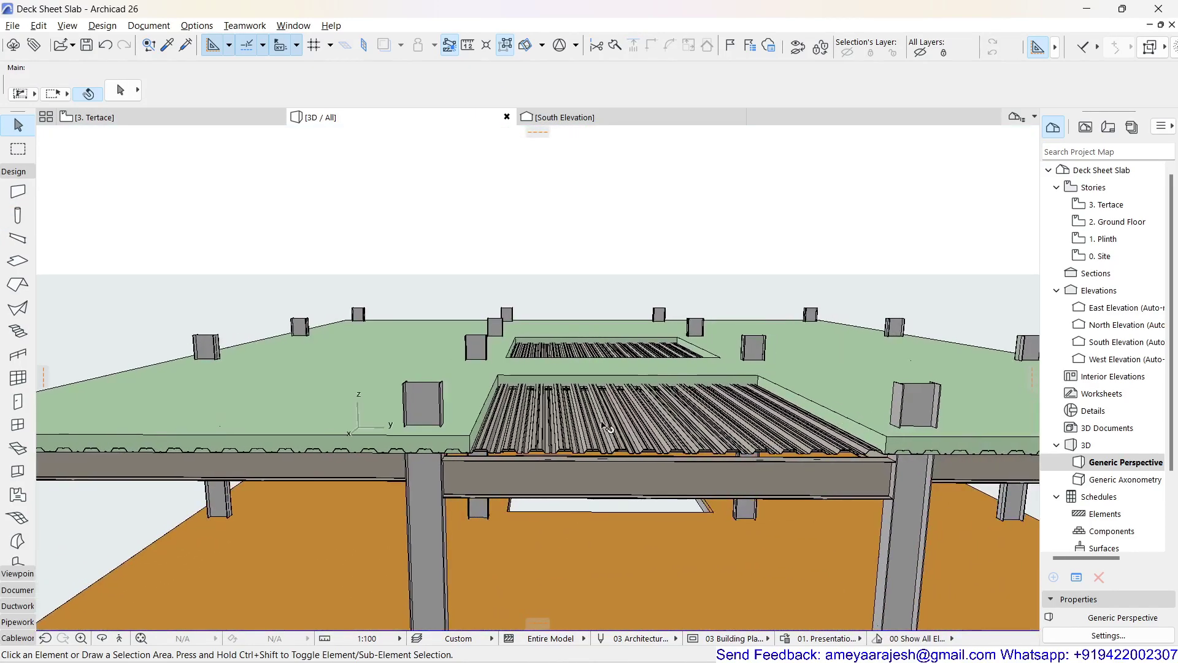
pyautogui.scroll(2, 526, 431)
pyautogui.scroll(2, 479, 435)
pyautogui.scroll(2, 418, 440)
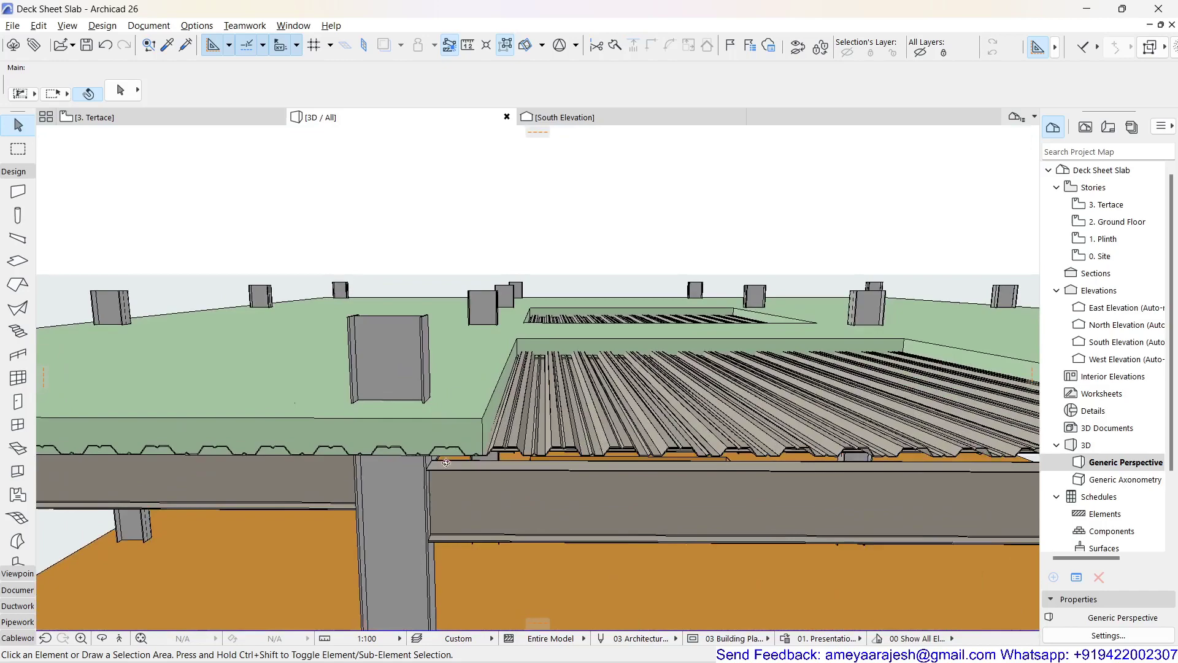
pyautogui.scroll(1, 414, 437)
pyautogui.scroll(1, 396, 438)
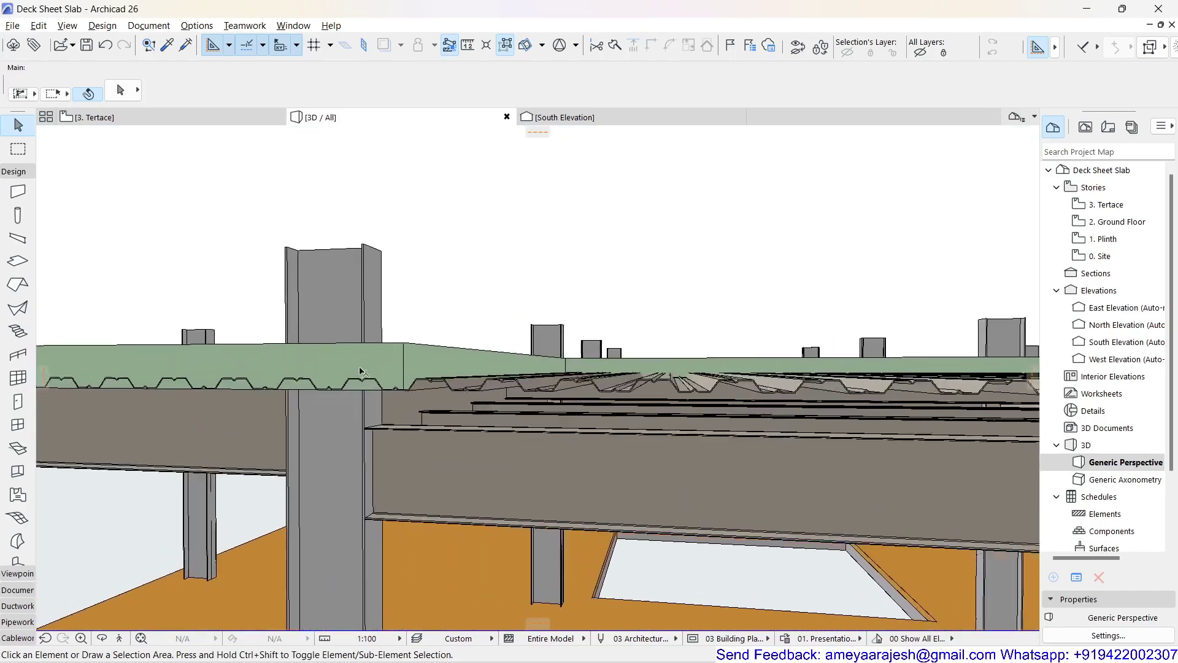
pyautogui.scroll(2, 379, 394)
pyautogui.keyDown('shift'); pyautogui.moveTo(396, 398); pyautogui.dragTo(426, 286, button='middle'); pyautogui.keyUp('shift')
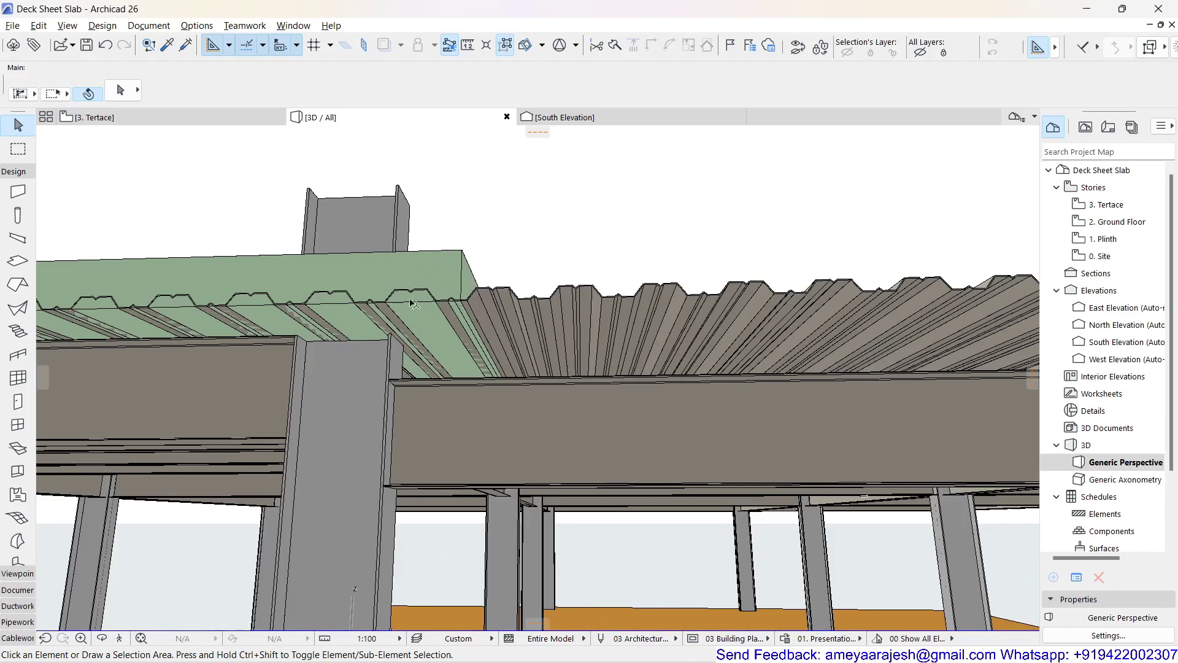
pyautogui.keyDown('shift'); pyautogui.moveTo(428, 320); pyautogui.dragTo(359, 508, button='middle'); pyautogui.keyUp('shift')
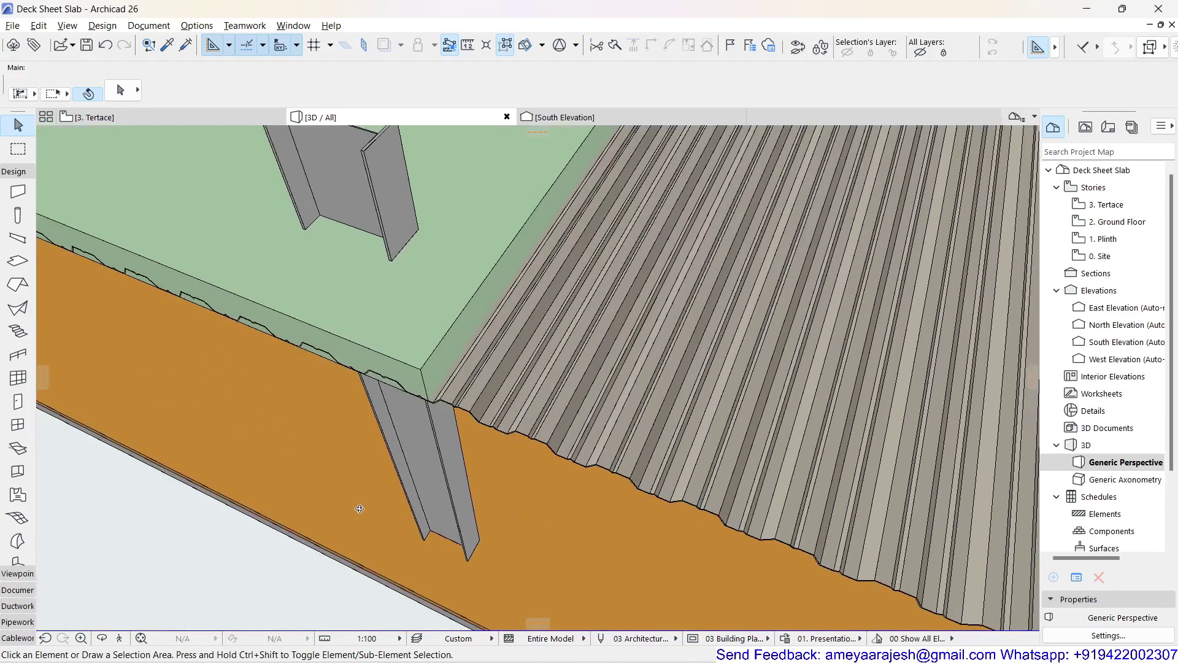
pyautogui.scroll(-1, 728, 359)
pyautogui.scroll(-2, 736, 350)
pyautogui.scroll(-1, 764, 323)
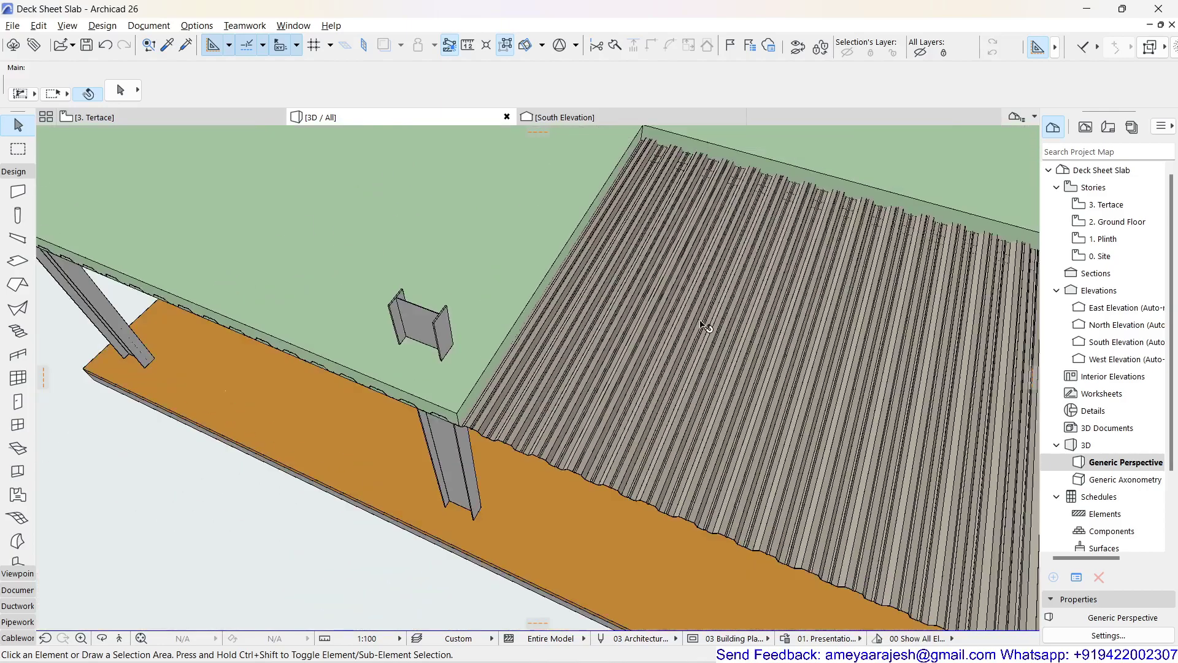
pyautogui.scroll(-1, 781, 314)
pyautogui.keyDown('shift'); pyautogui.moveTo(781, 314); pyautogui.dragTo(787, 263, button='middle'); pyautogui.keyUp('shift')
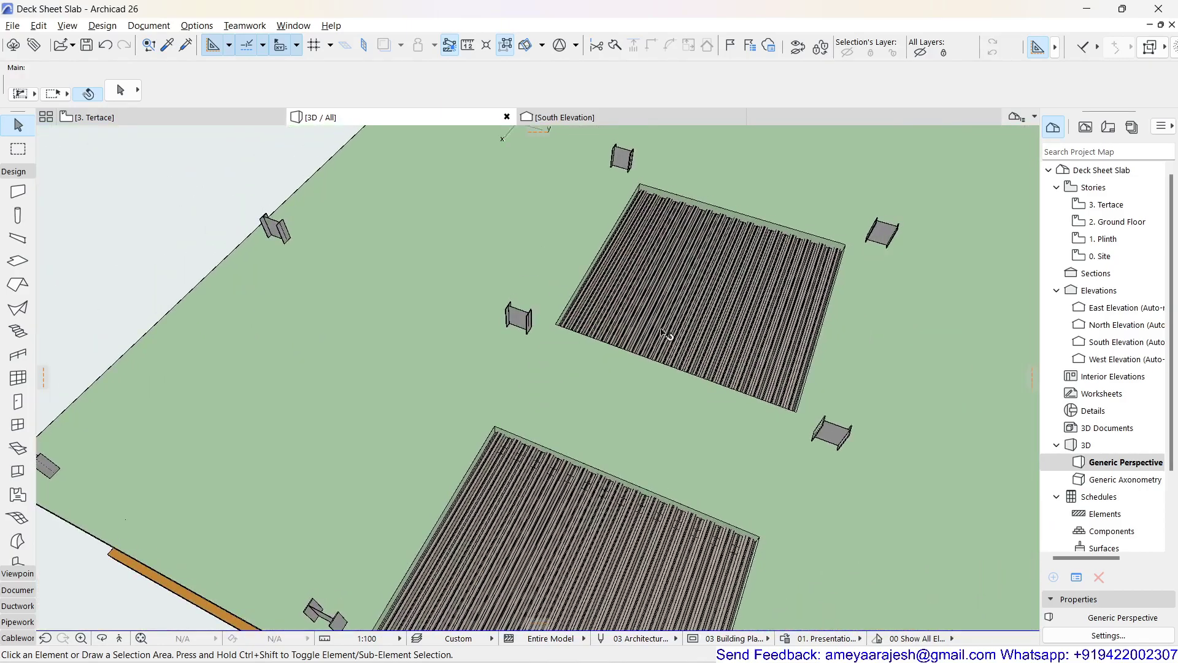
pyautogui.scroll(2, 706, 337)
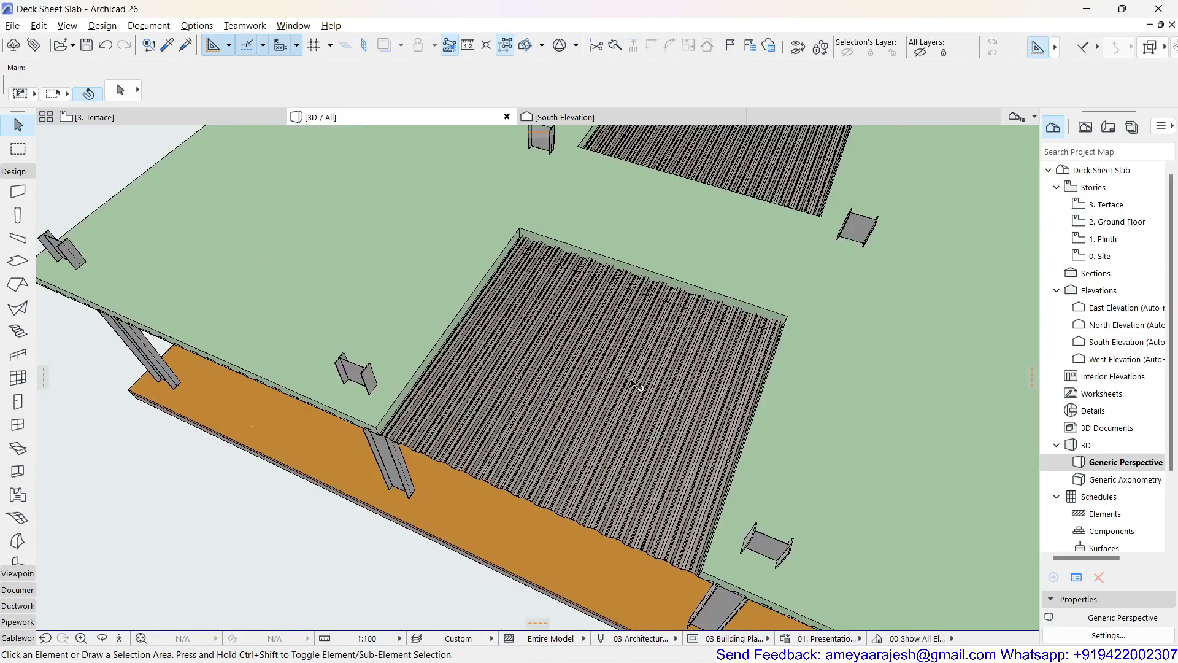
pyautogui.scroll(-1, 553, 406)
pyautogui.scroll(-1, 476, 437)
pyautogui.scroll(-2, 560, 418)
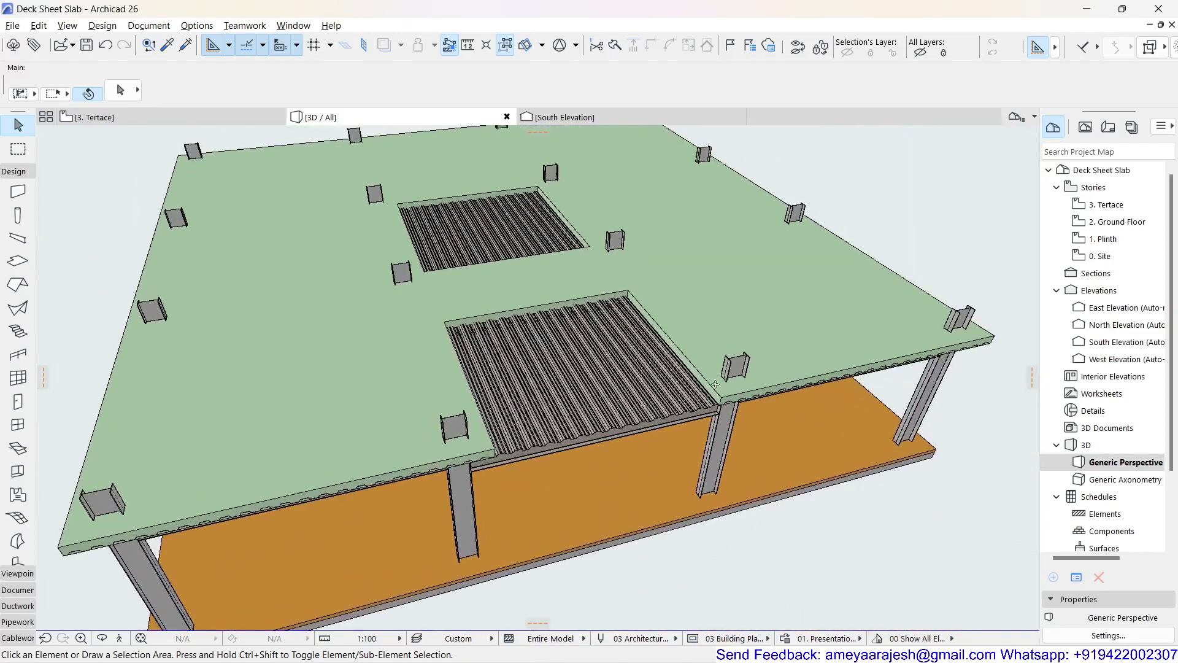
pyautogui.scroll(-1, 727, 391)
pyautogui.scroll(-1, 777, 413)
pyautogui.scroll(-1, 814, 415)
pyautogui.scroll(-1, 767, 433)
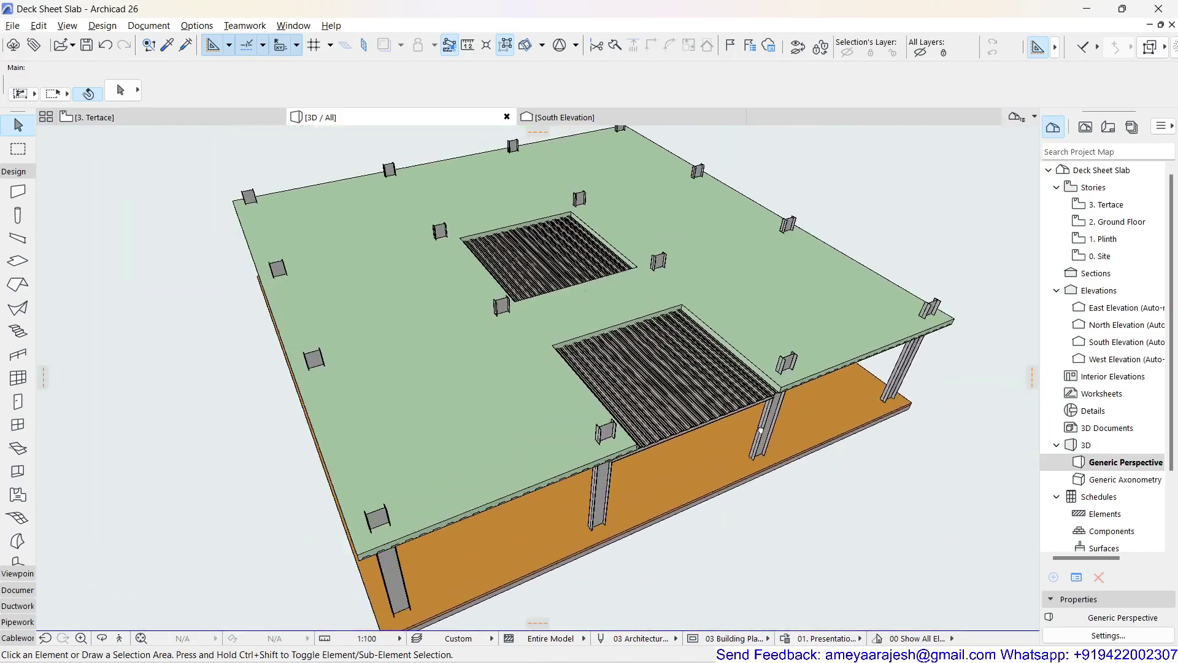
pyautogui.moveTo(760, 430); pyautogui.dragTo(699, 451, button='middle')
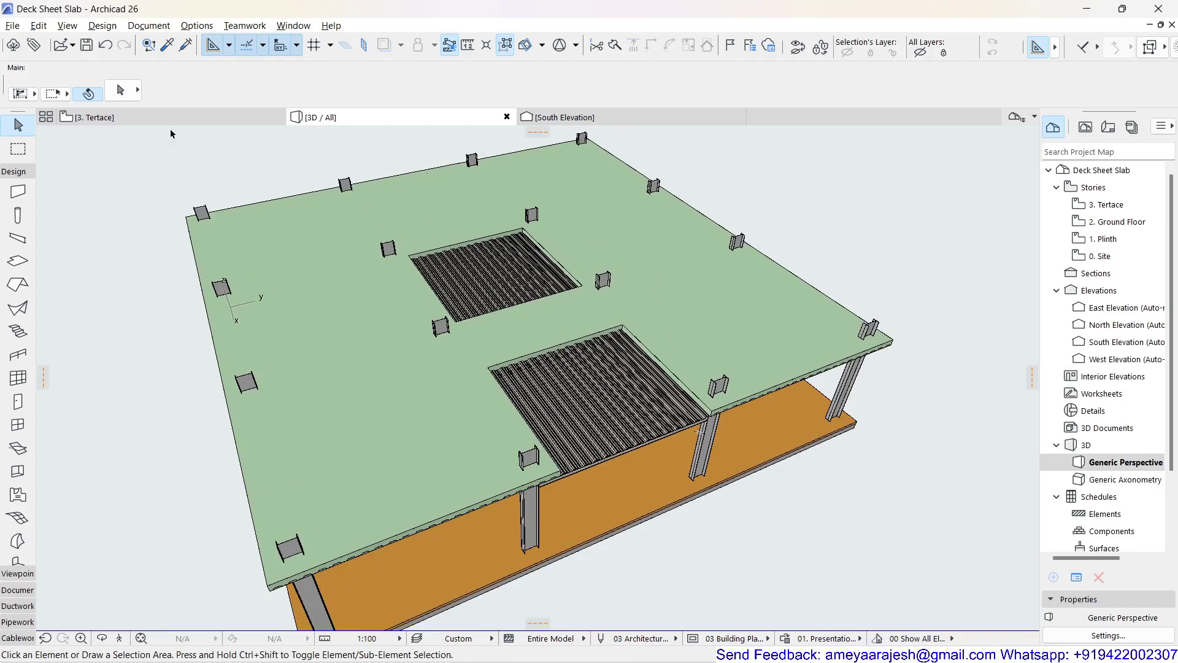
# Open Design > Solid Element Operations, move the palette aside, and select the deck sheet.
pyautogui.click(98, 25)
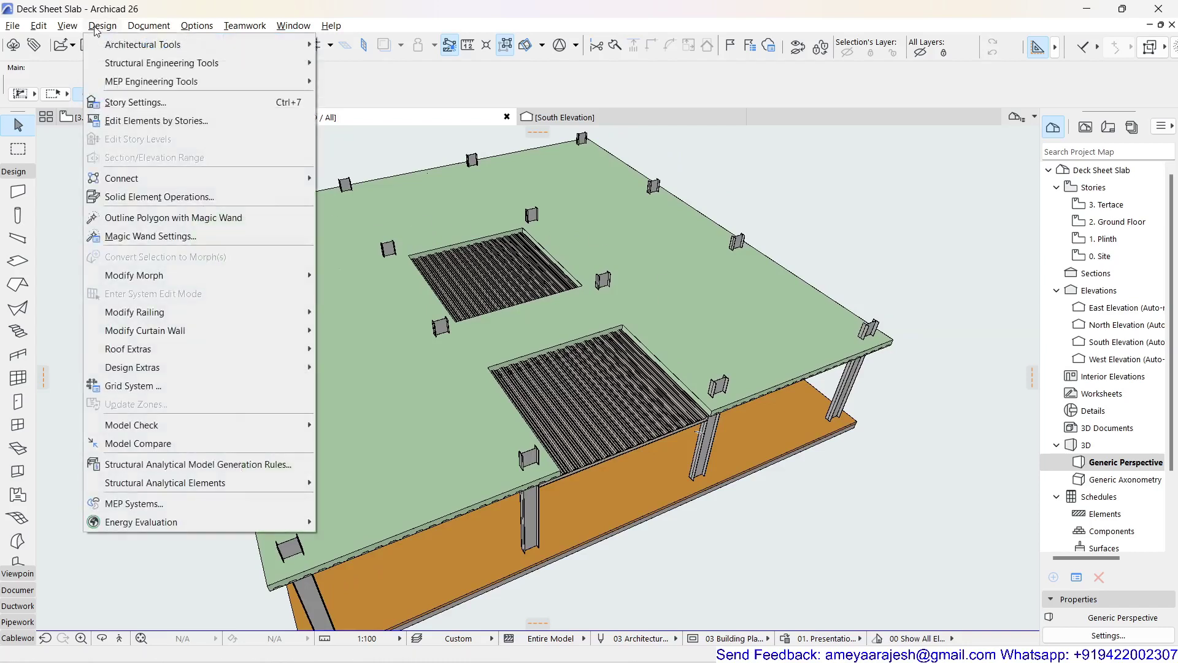
pyautogui.click(128, 199)
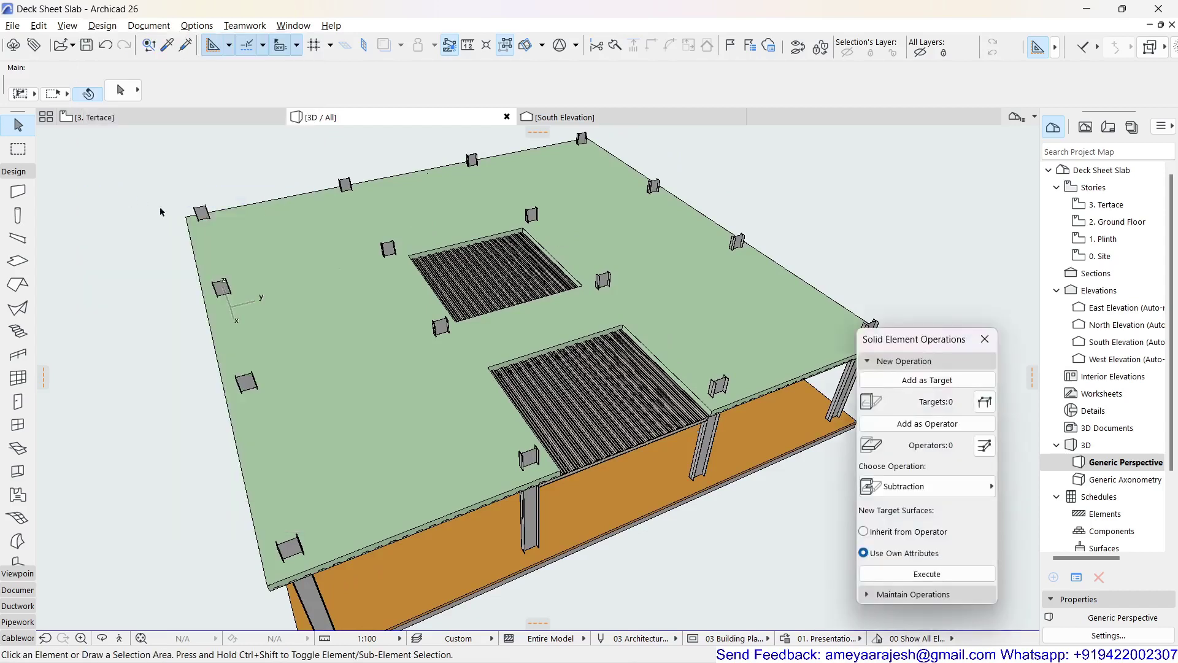
pyautogui.moveTo(938, 347); pyautogui.dragTo(967, 164)
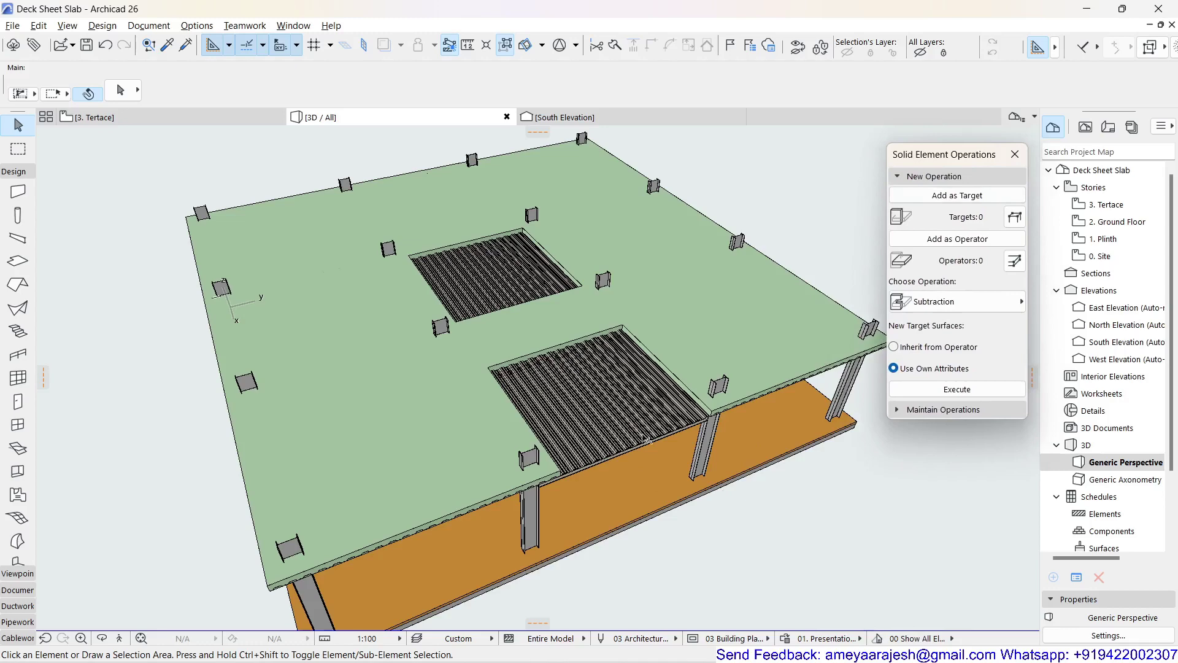
pyautogui.scroll(2, 649, 429)
pyautogui.scroll(2, 439, 432)
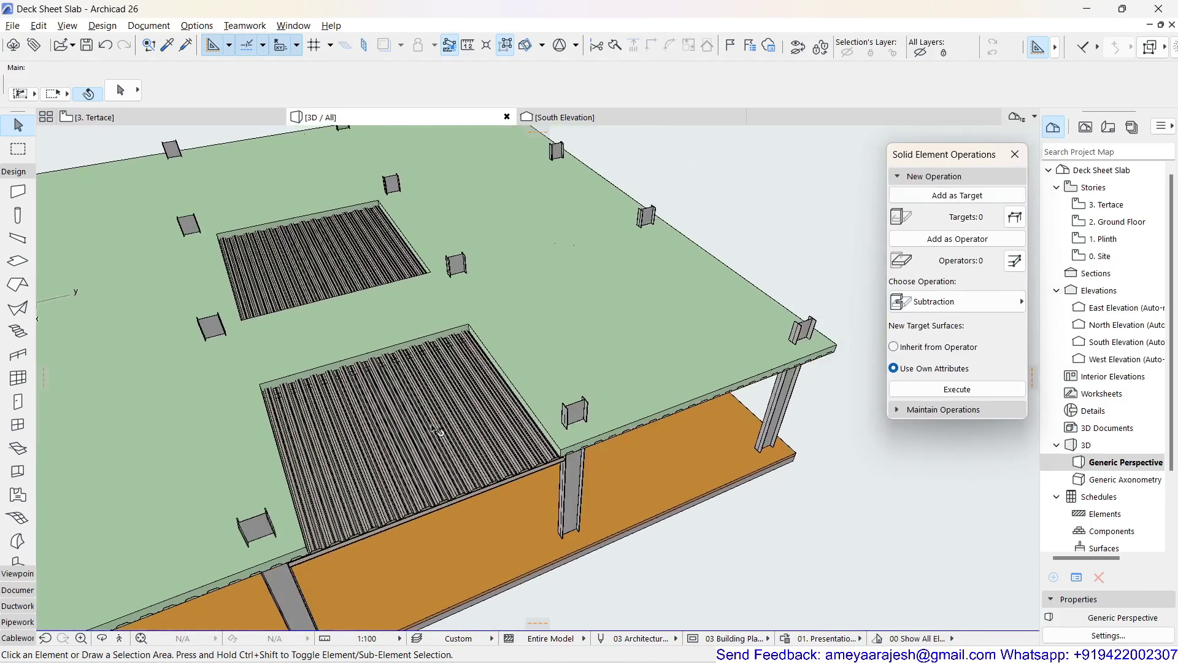
pyautogui.click(449, 412)
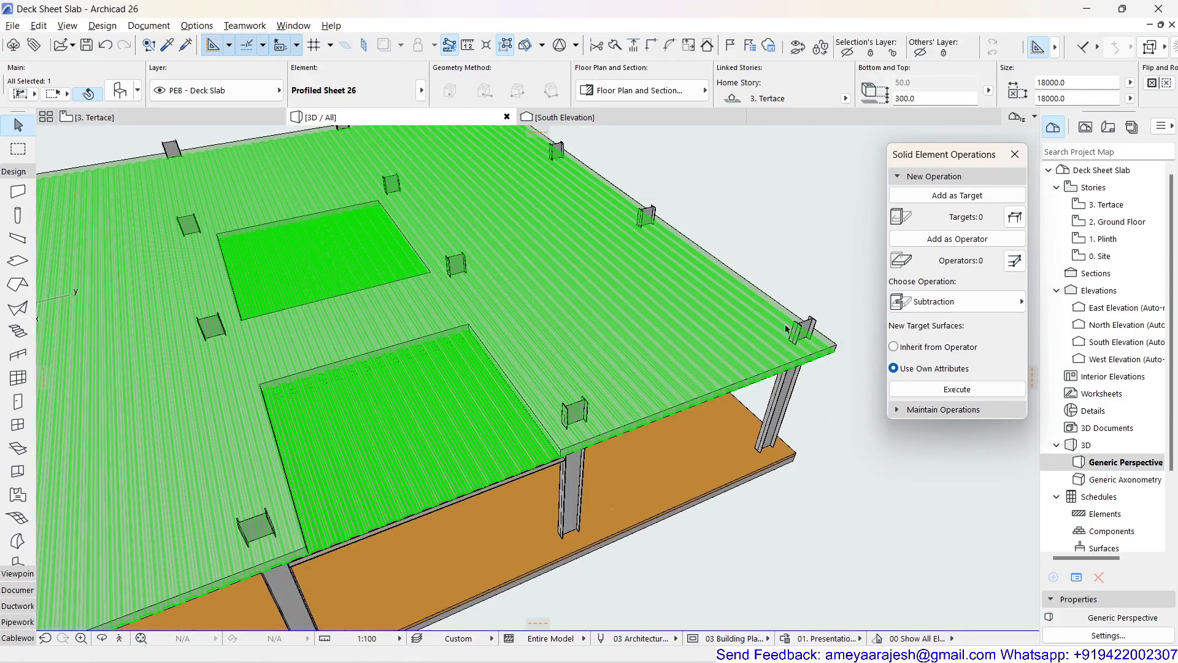
# Add the deck sheet as target, then deselect it and select the concrete slab.
pyautogui.click(976, 199)
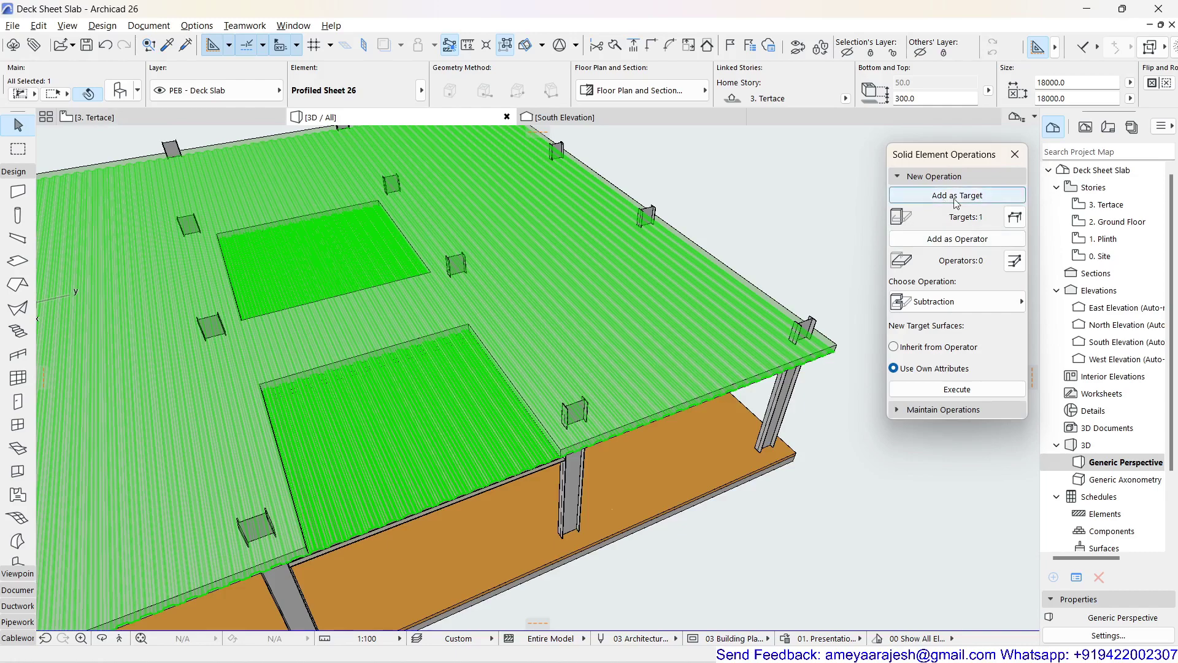
pyautogui.click(834, 281)
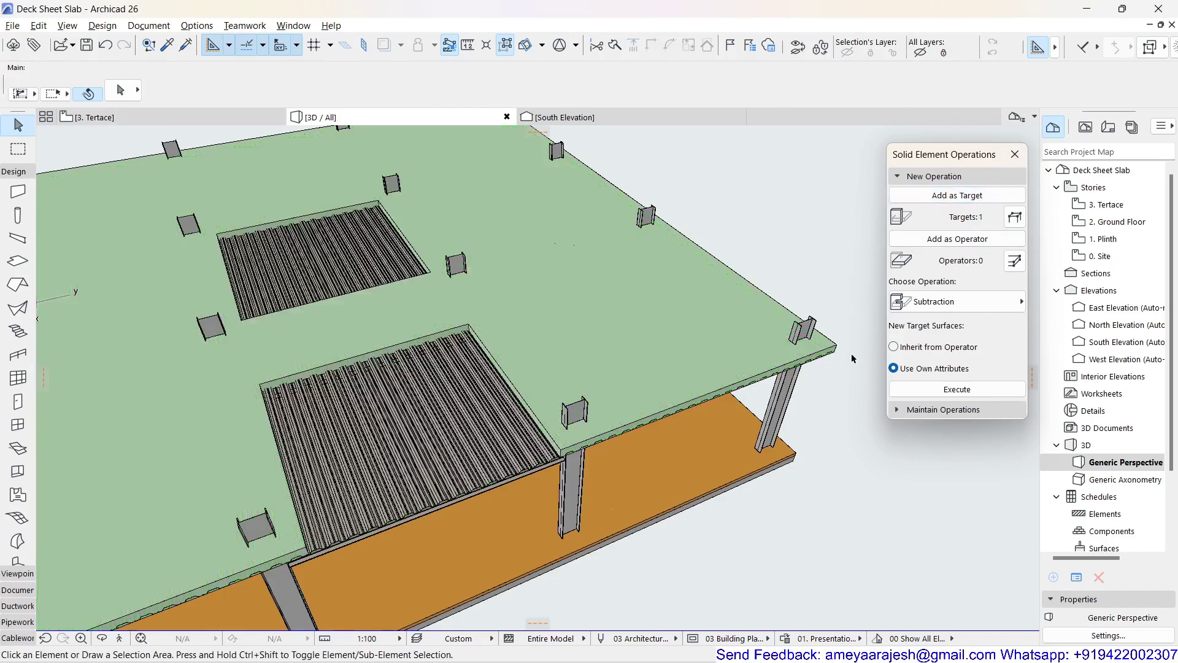
pyautogui.scroll(3, 841, 352)
pyautogui.scroll(3, 843, 356)
pyautogui.scroll(2, 834, 339)
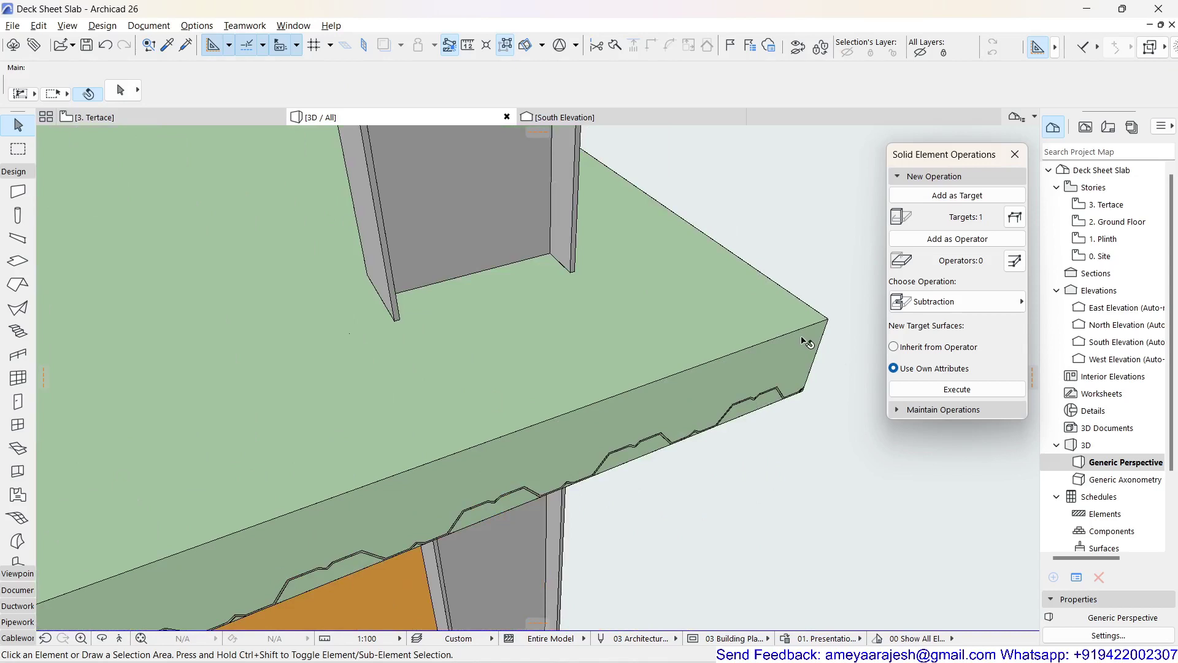
pyautogui.click(803, 339)
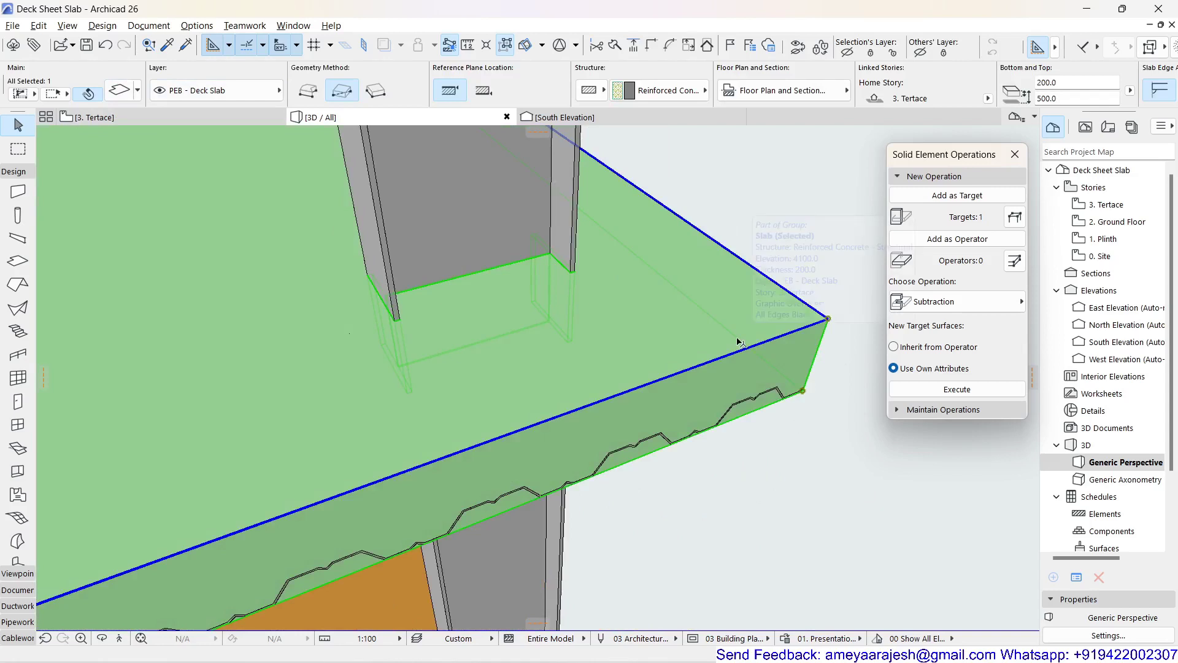
# Add the concrete slab as operator and set the operation to Intersection.
pyautogui.click(945, 246)
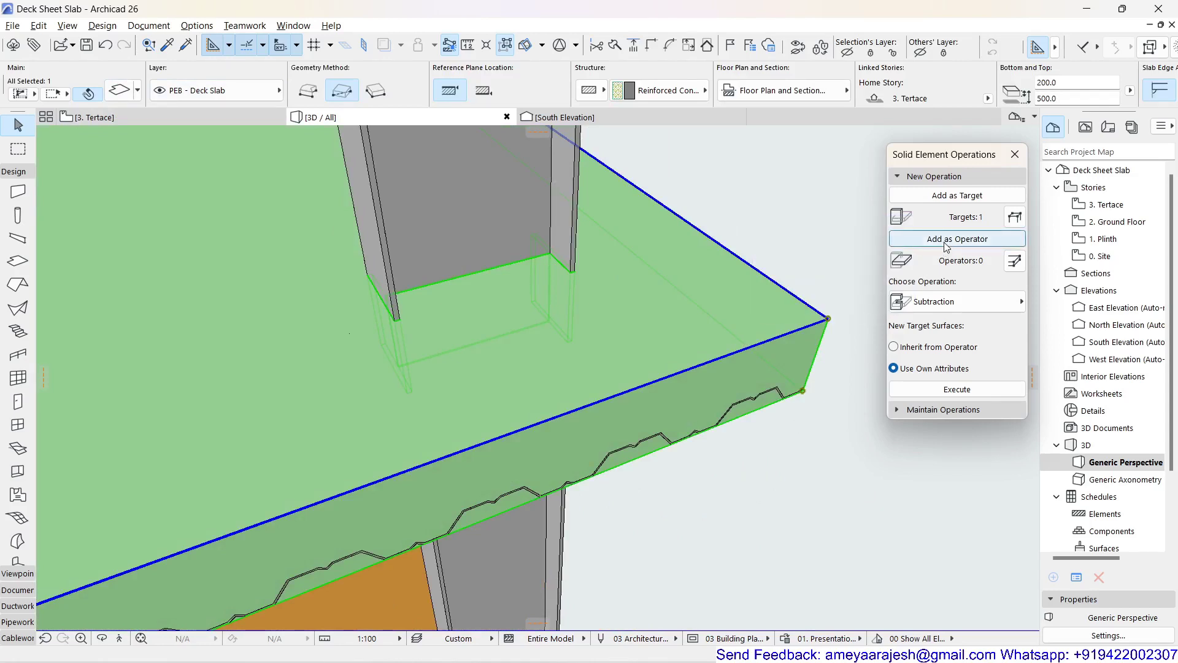
pyautogui.click(945, 242)
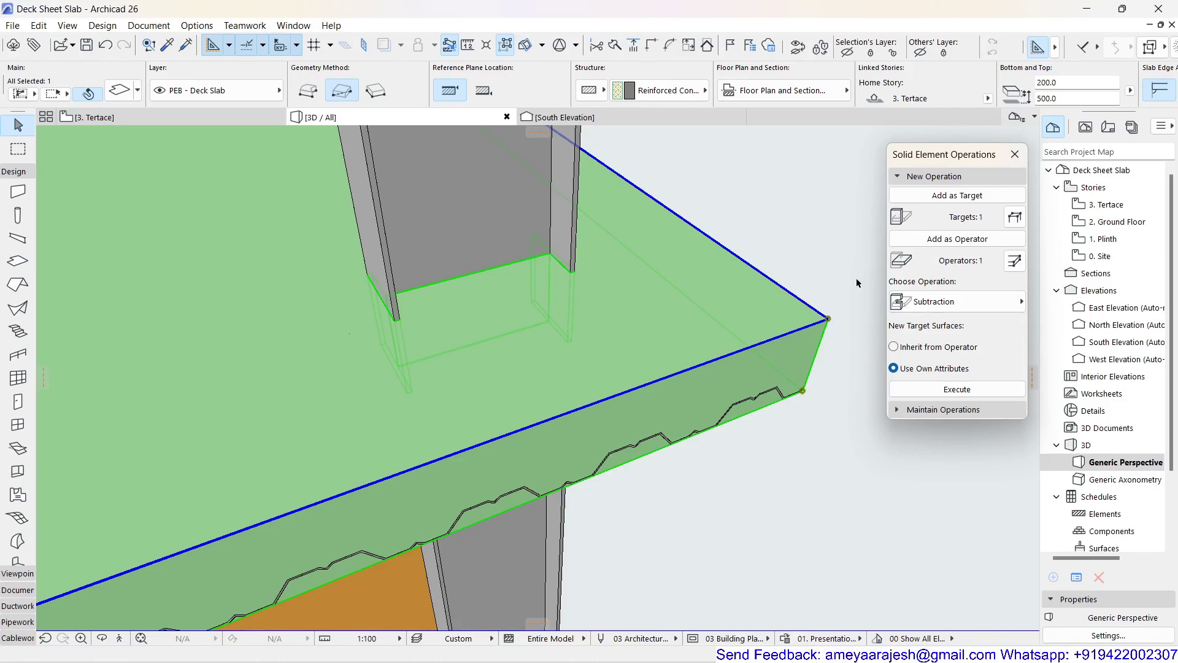
pyautogui.click(925, 305)
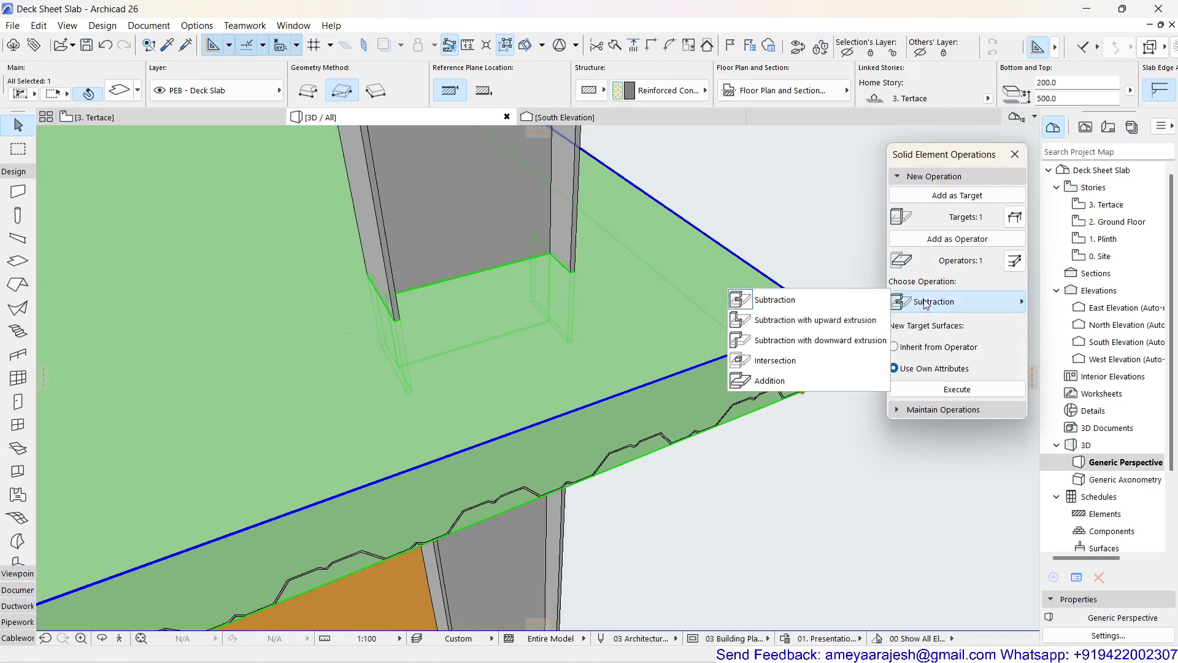
pyautogui.click(826, 367)
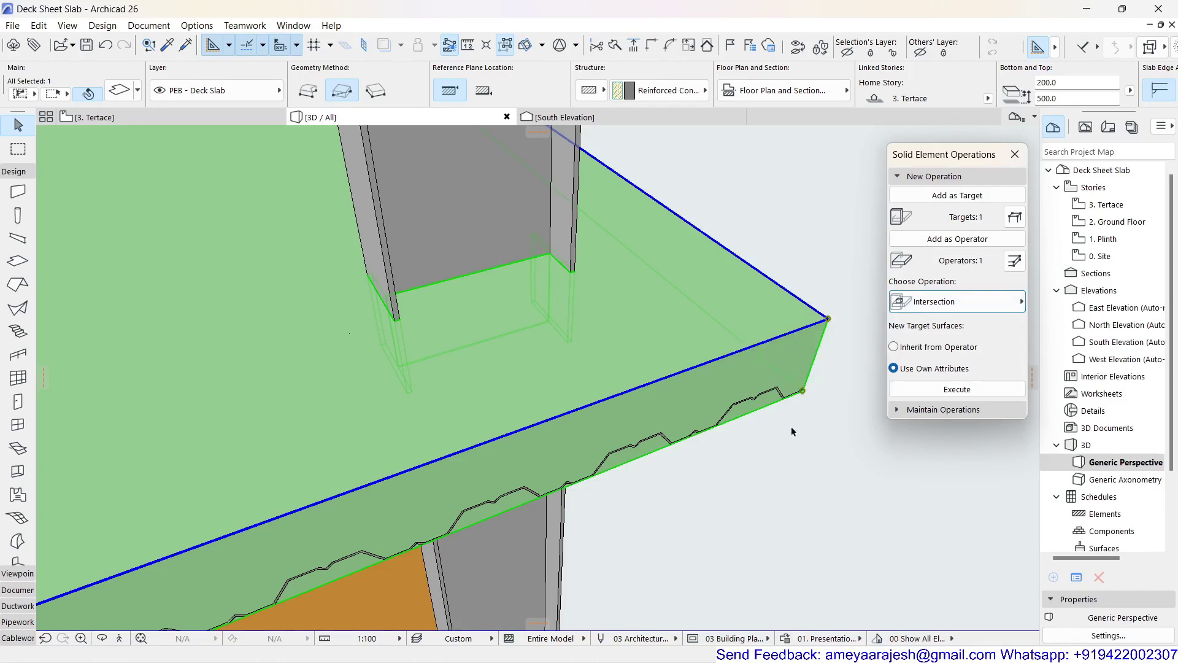
pyautogui.scroll(-3, 737, 460)
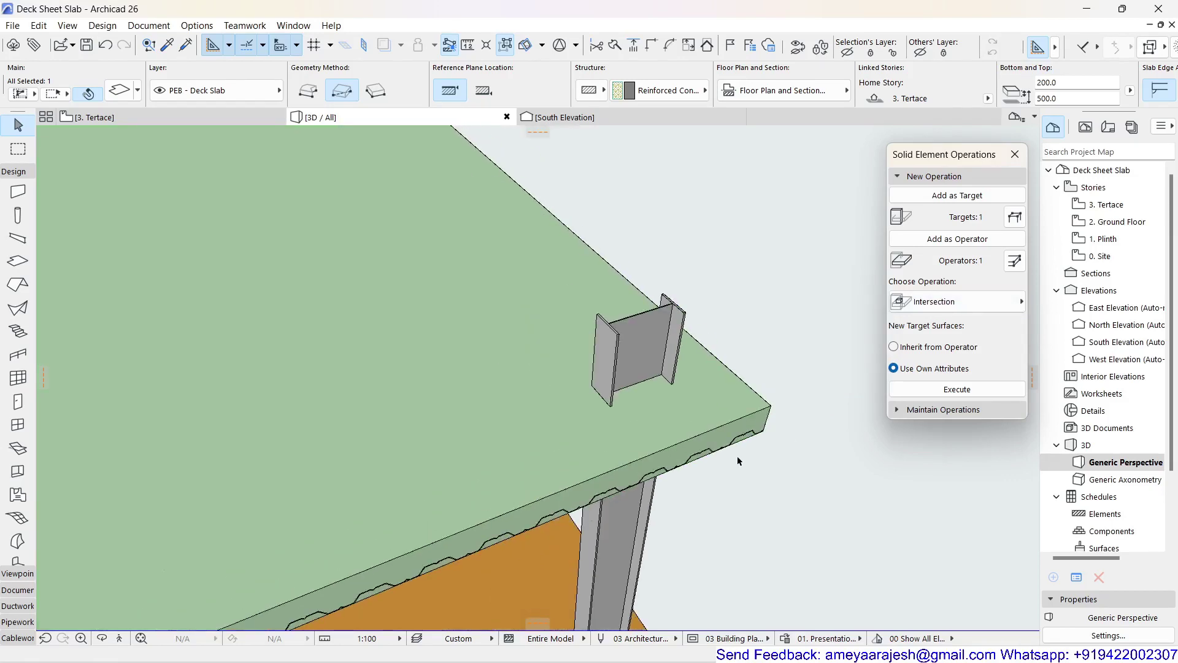
# Check the slab and deck from a top-down view, then execute the intersection.
pyautogui.moveTo(779, 486)
pyautogui.keyDown('shift'); pyautogui.mouseDown(button='middle')
pyautogui.moveTo(812, 414)
pyautogui.moveTo(657, 473)
pyautogui.moveTo(742, 437)
pyautogui.mouseUp(button='middle'); pyautogui.keyUp('shift')
pyautogui.scroll(2, 664, 478)
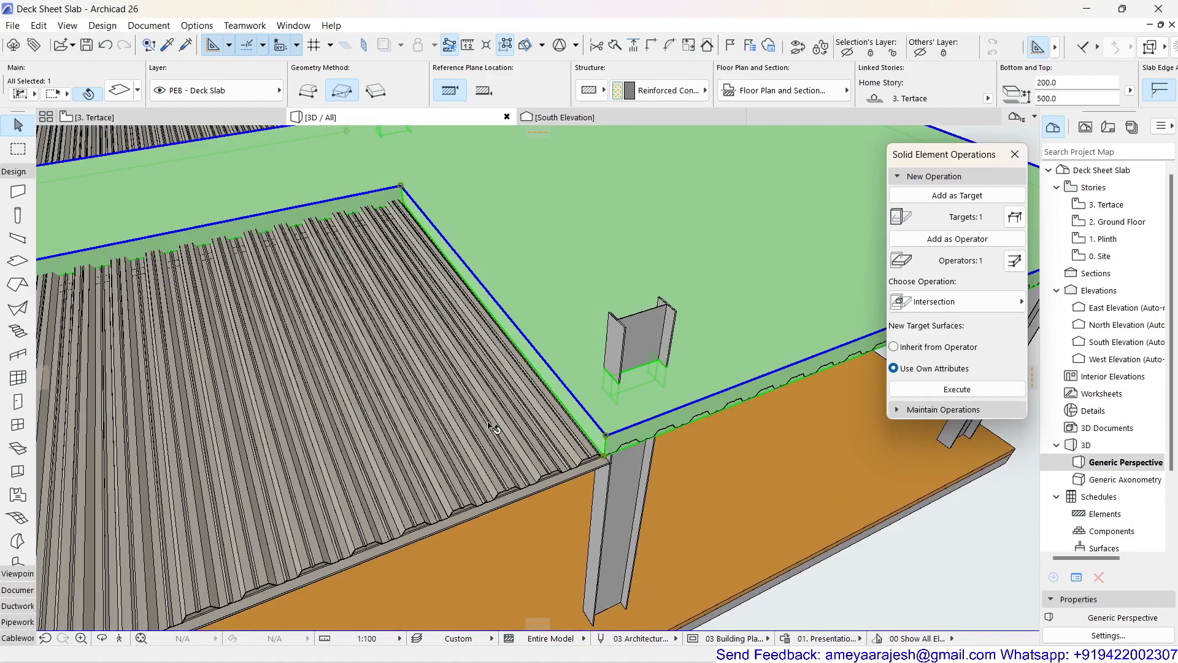
pyautogui.moveTo(498, 389)
pyautogui.keyDown('shift'); pyautogui.mouseDown(button='middle')
pyautogui.moveTo(268, 379)
pyautogui.moveTo(281, 348)
pyautogui.mouseUp(button='middle'); pyautogui.keyUp('shift')
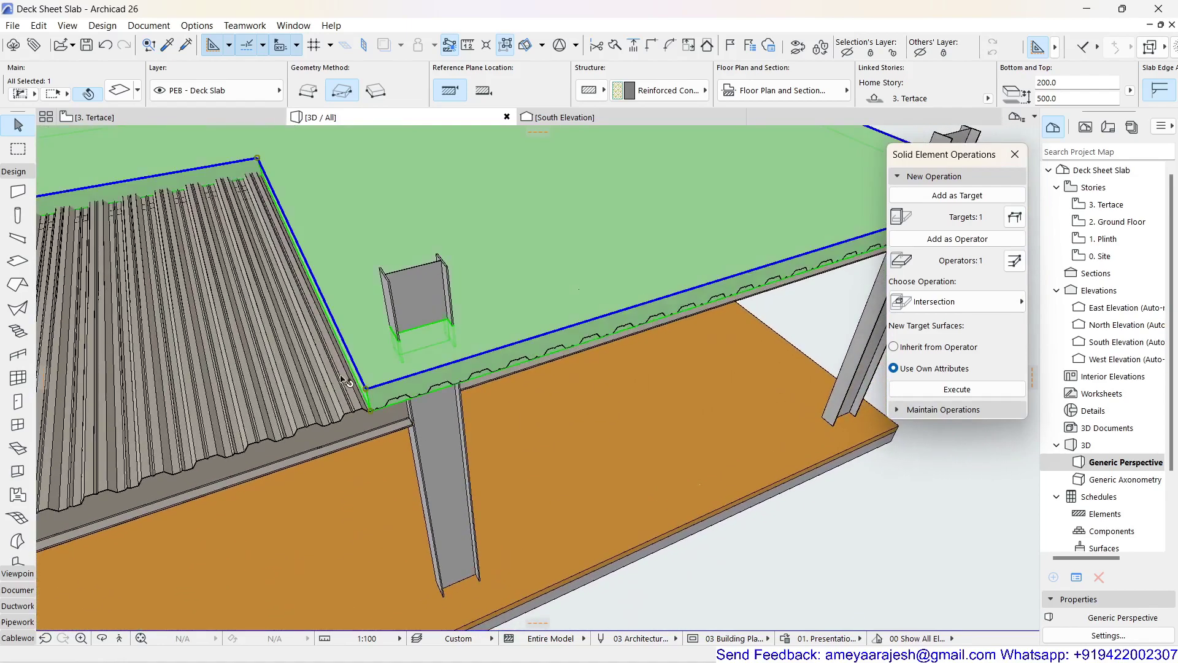
pyautogui.scroll(2, 339, 381)
pyautogui.scroll(2, 339, 381)
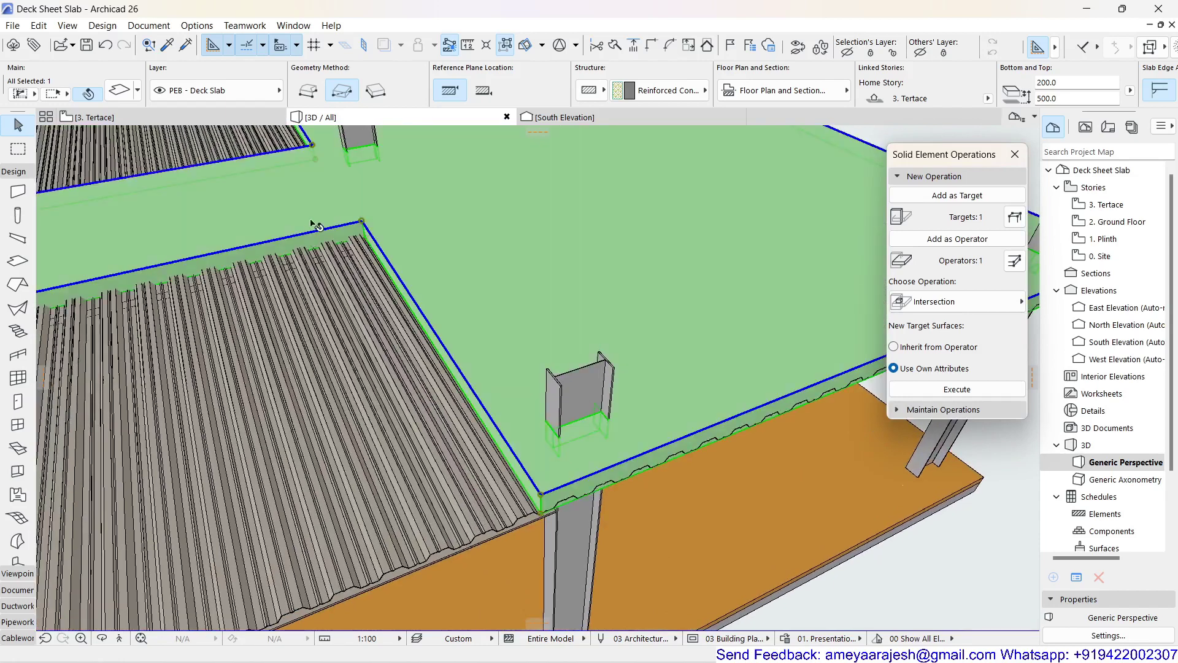
pyautogui.keyDown('shift'); pyautogui.moveTo(732, 443); pyautogui.dragTo(419, 517, button='middle'); pyautogui.keyUp('shift')
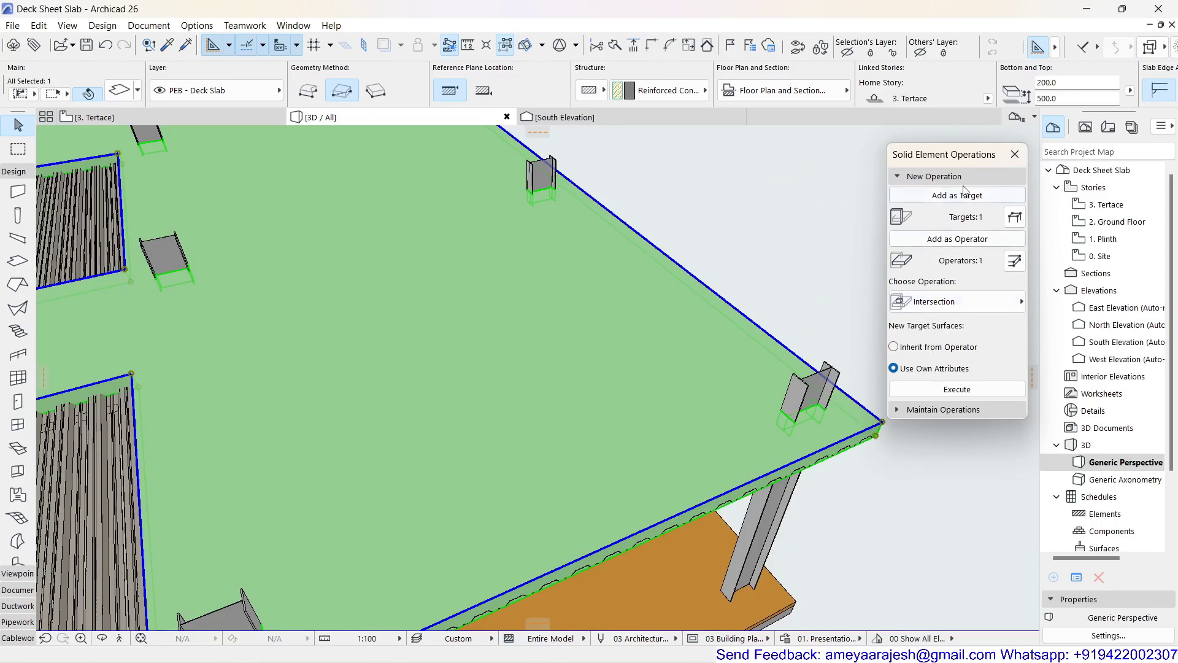
pyautogui.click(951, 390)
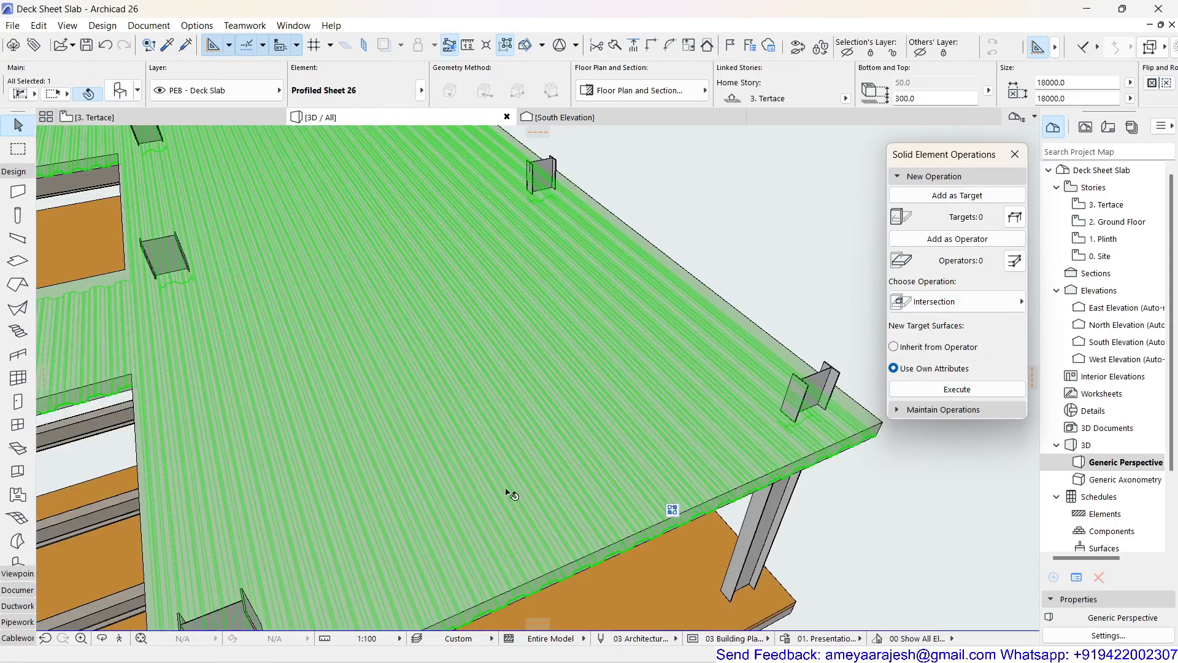
pyautogui.moveTo(589, 476)
pyautogui.keyDown('shift'); pyautogui.mouseDown(button='middle')
pyautogui.moveTo(341, 373)
pyautogui.moveTo(256, 391)
pyautogui.mouseUp(button='middle'); pyautogui.keyUp('shift')
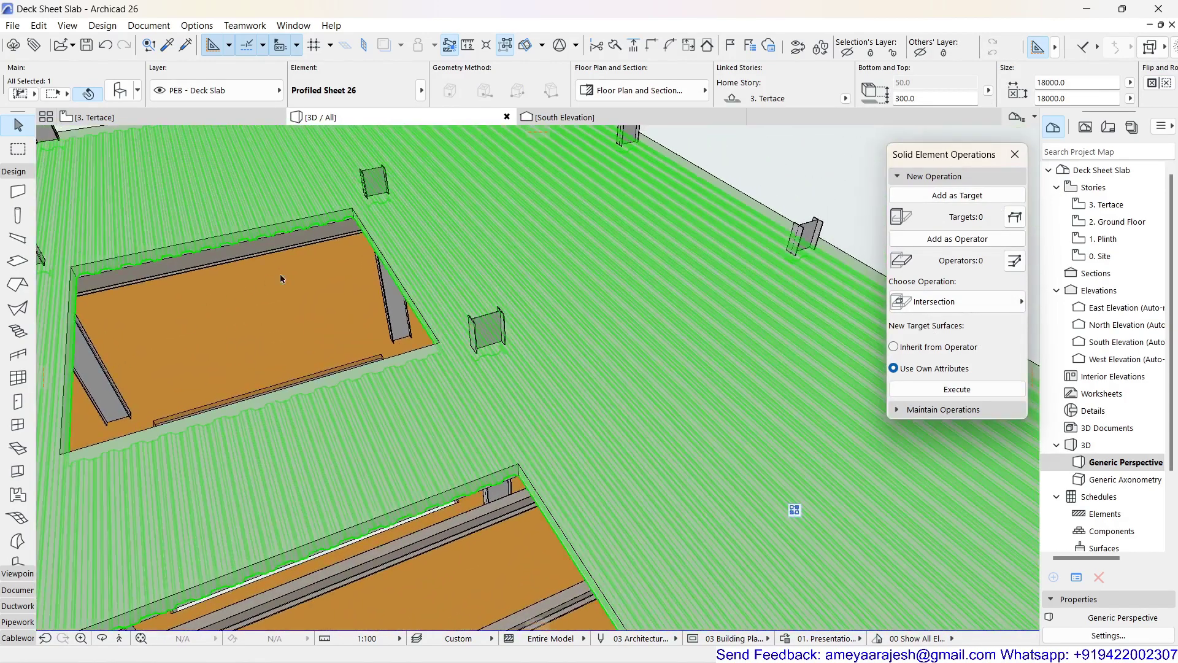
pyautogui.keyDown('shift'); pyautogui.moveTo(342, 397); pyautogui.dragTo(363, 434, button='middle'); pyautogui.keyUp('shift')
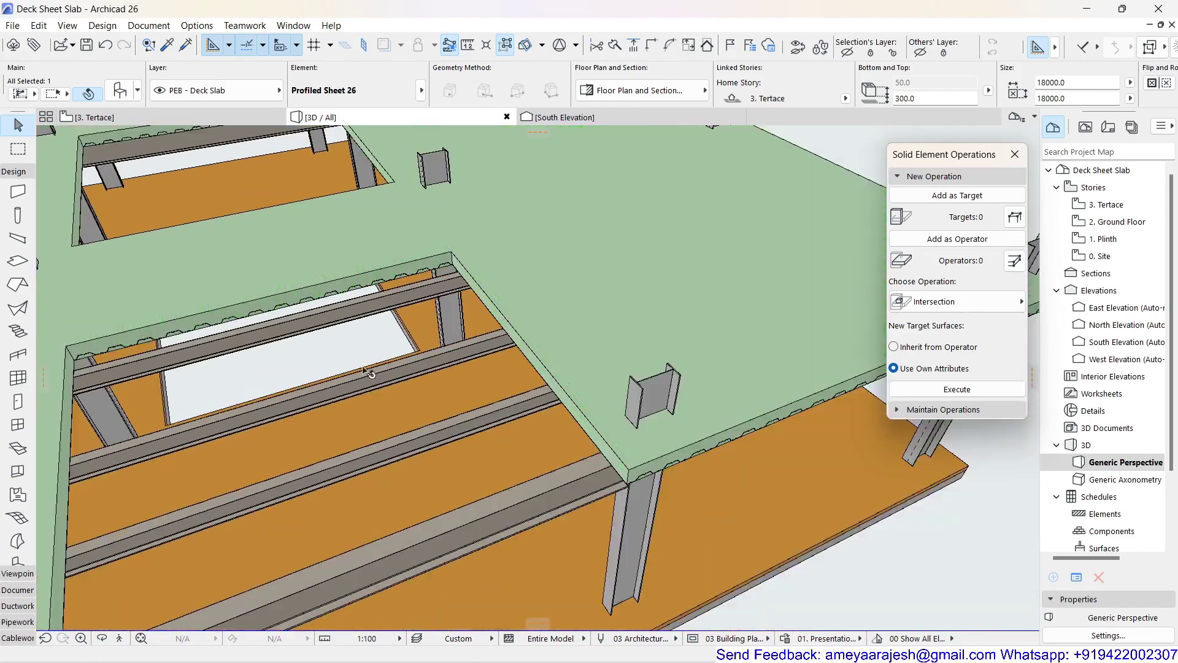
pyautogui.moveTo(364, 434)
pyautogui.keyDown('shift'); pyautogui.mouseDown(button='middle')
pyautogui.moveTo(459, 531)
pyautogui.moveTo(485, 359)
pyautogui.mouseUp(button='middle'); pyautogui.keyUp('shift')
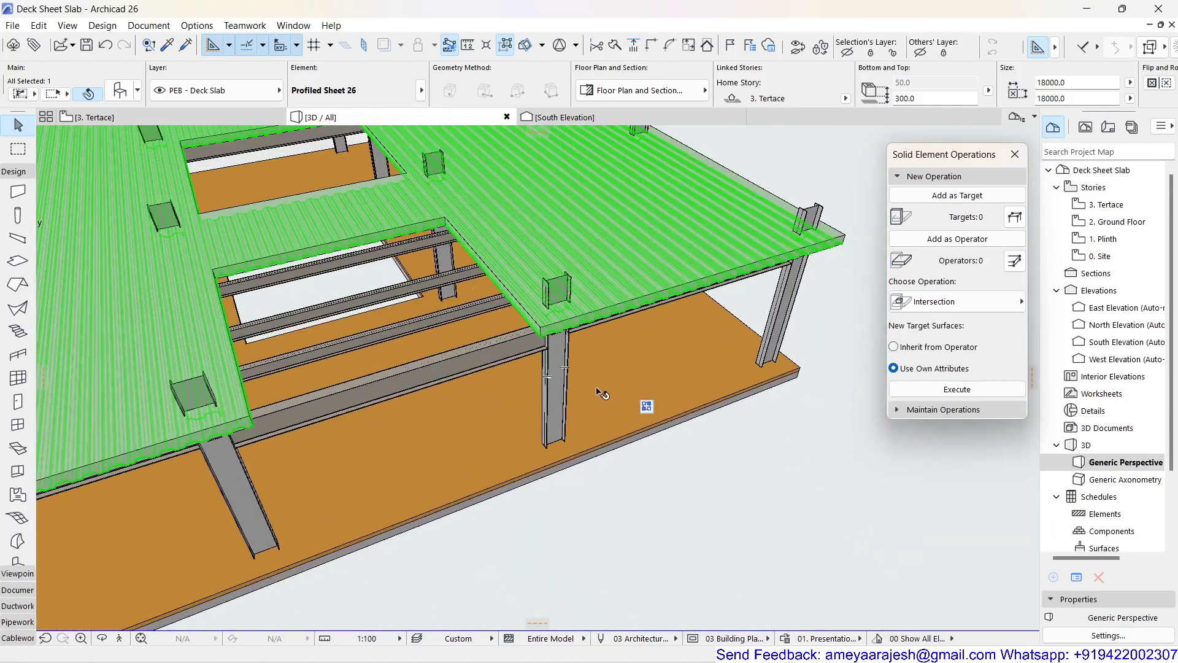
pyautogui.moveTo(600, 393)
pyautogui.keyDown('shift'); pyautogui.mouseDown(button='middle')
pyautogui.moveTo(607, 173)
pyautogui.moveTo(698, 193)
pyautogui.mouseUp(button='middle'); pyautogui.keyUp('shift')
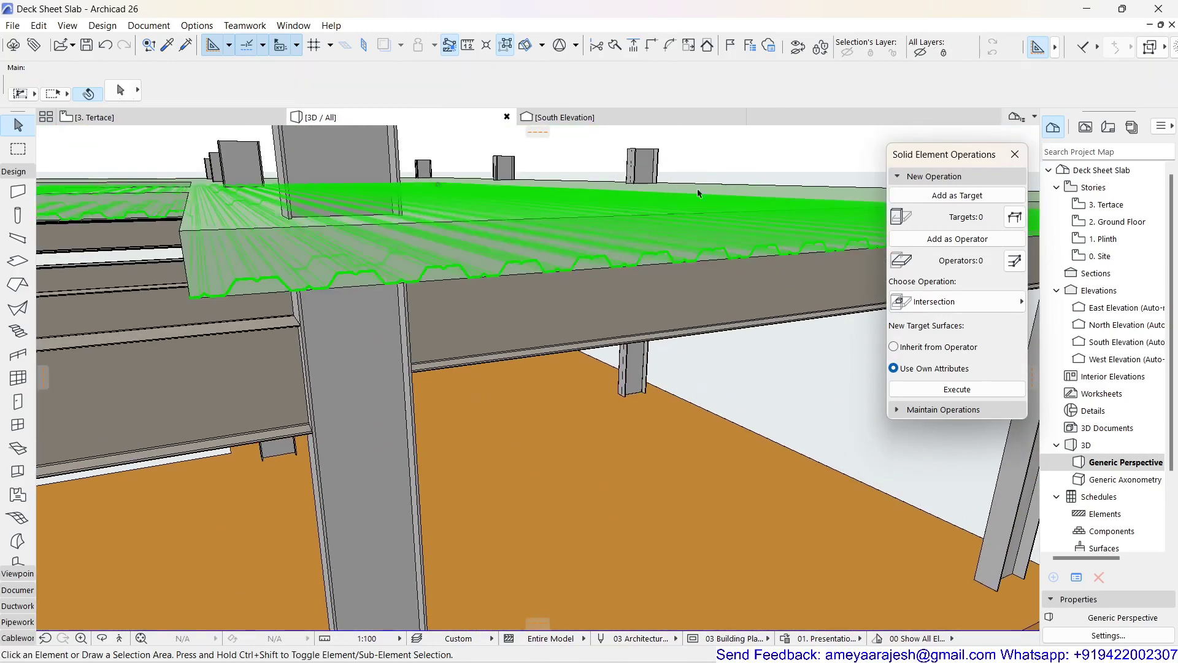
pyautogui.moveTo(569, 291)
pyautogui.keyDown('shift'); pyautogui.mouseDown(button='middle')
pyautogui.moveTo(404, 305)
pyautogui.moveTo(181, 302)
pyautogui.mouseUp(button='middle'); pyautogui.keyUp('shift')
pyautogui.moveTo(421, 294)
pyautogui.keyDown('shift'); pyautogui.mouseDown(button='middle')
pyautogui.moveTo(422, 327)
pyautogui.moveTo(551, 365)
pyautogui.mouseUp(button='middle'); pyautogui.keyUp('shift')
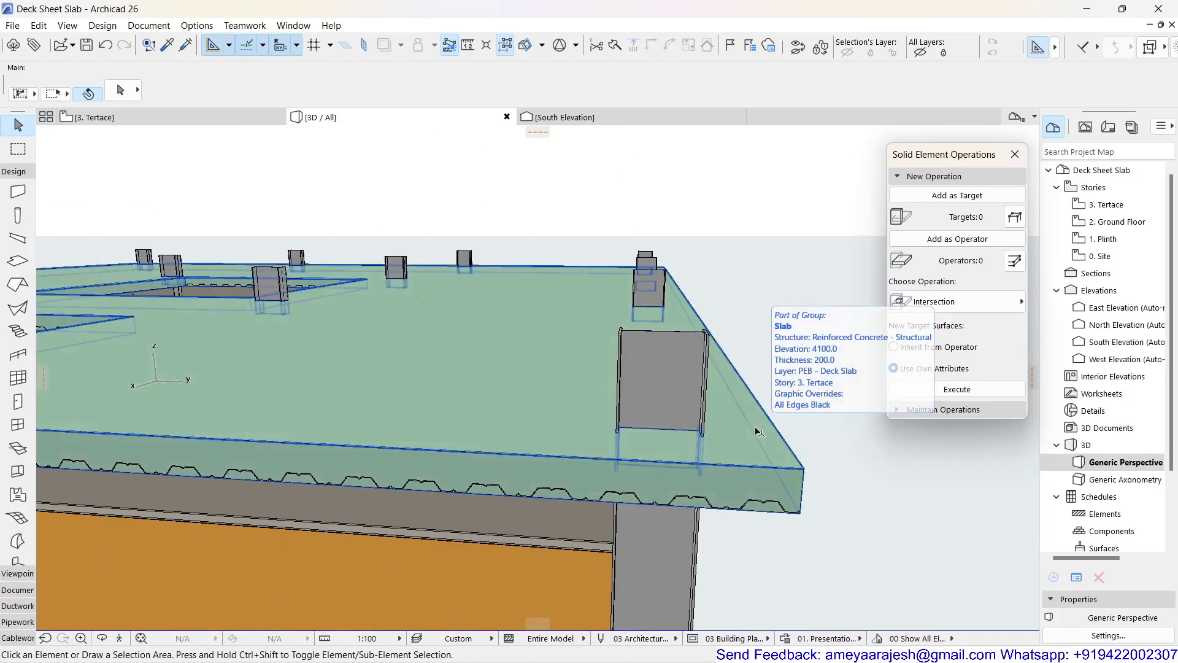
# Select the concrete slab and add it as the target.
pyautogui.click(807, 354)
pyautogui.click(912, 195)
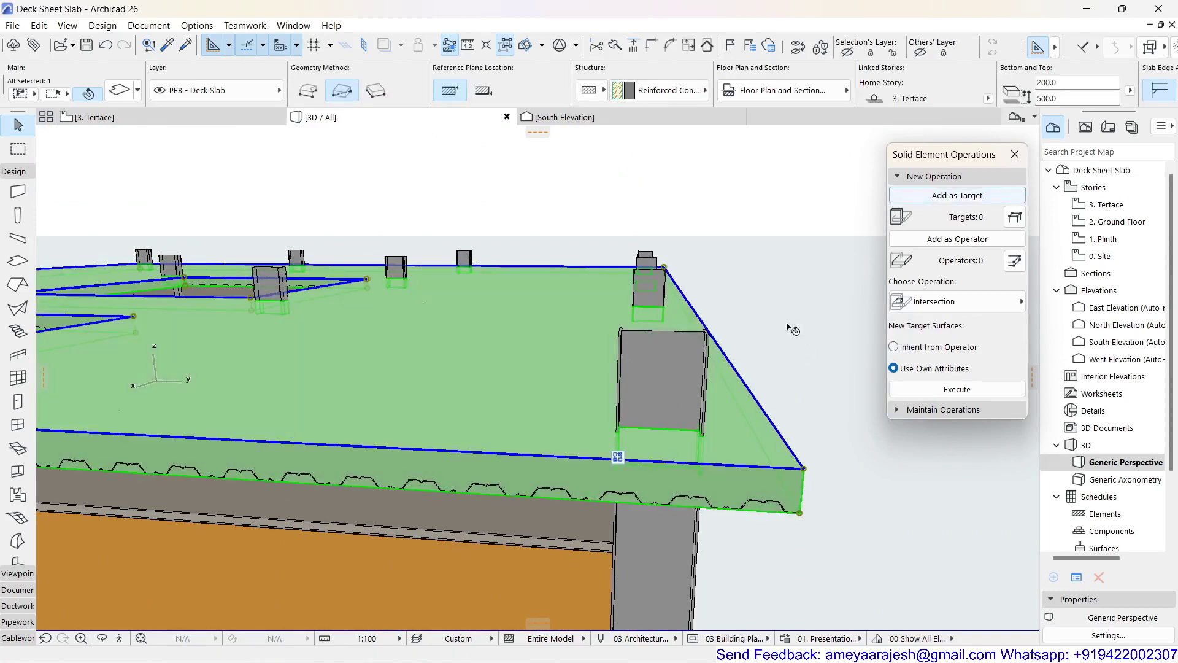
pyautogui.click(935, 199)
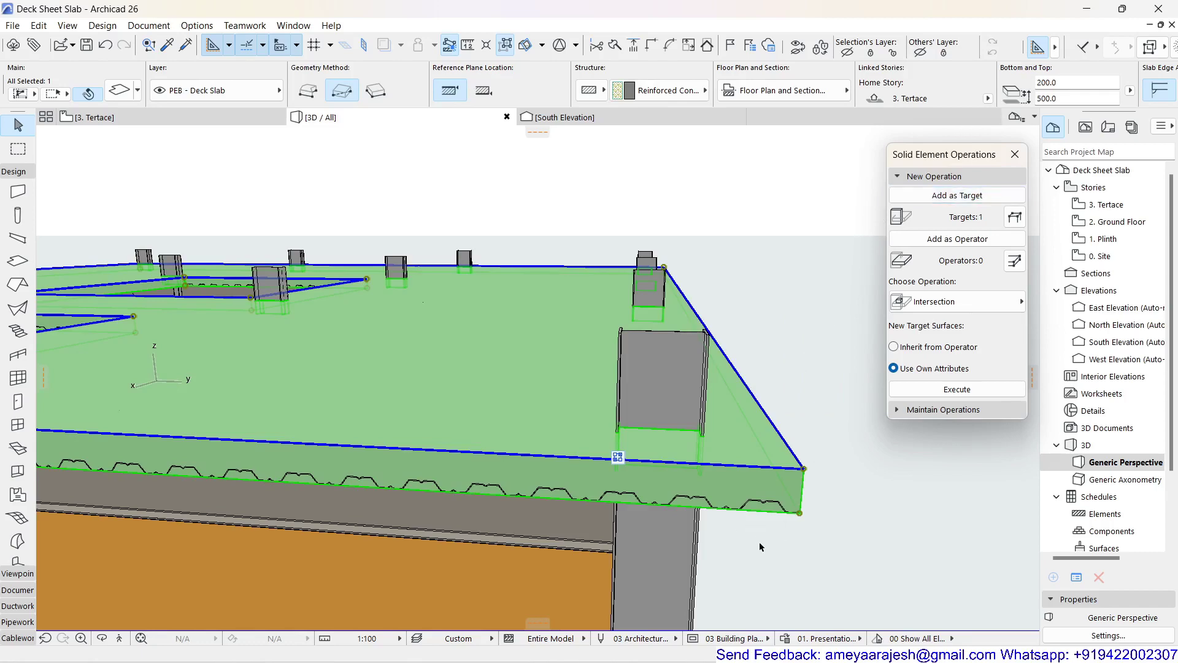
# Suspend Groups and select only the corrugated deck sheet from below.
pyautogui.moveTo(759, 547)
pyautogui.keyDown('shift'); pyautogui.mouseDown(button='middle')
pyautogui.moveTo(743, 513)
pyautogui.moveTo(761, 468)
pyautogui.moveTo(729, 467)
pyautogui.moveTo(789, 497)
pyautogui.mouseUp(button='middle'); pyautogui.keyUp('shift')
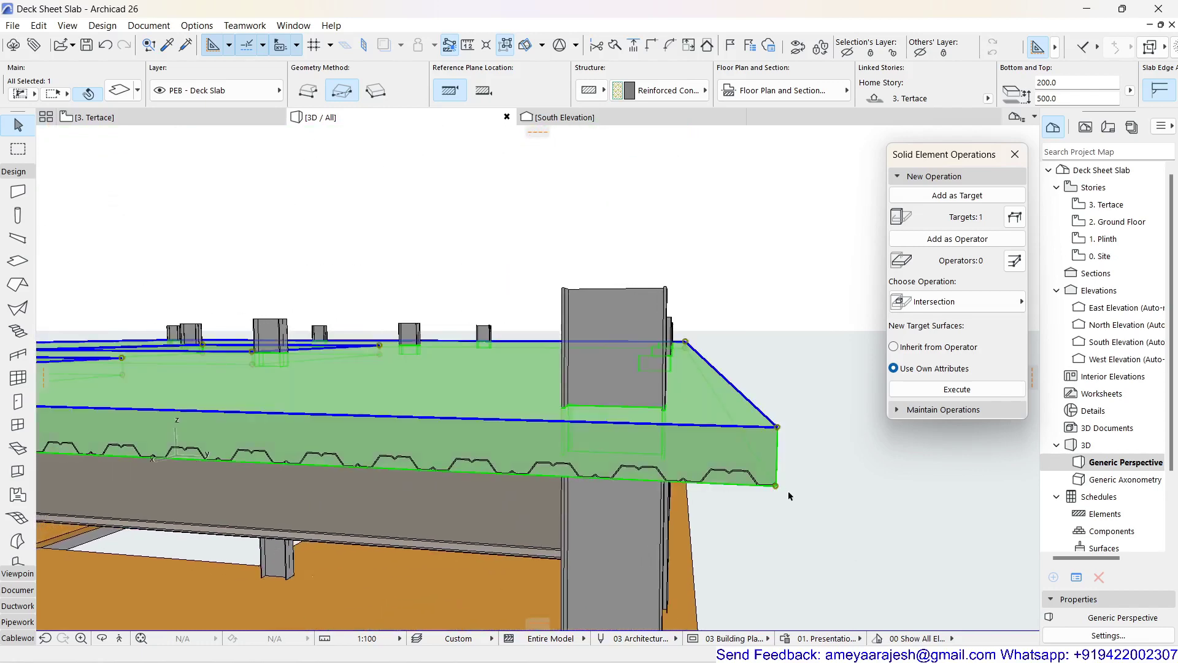
pyautogui.click(508, 44)
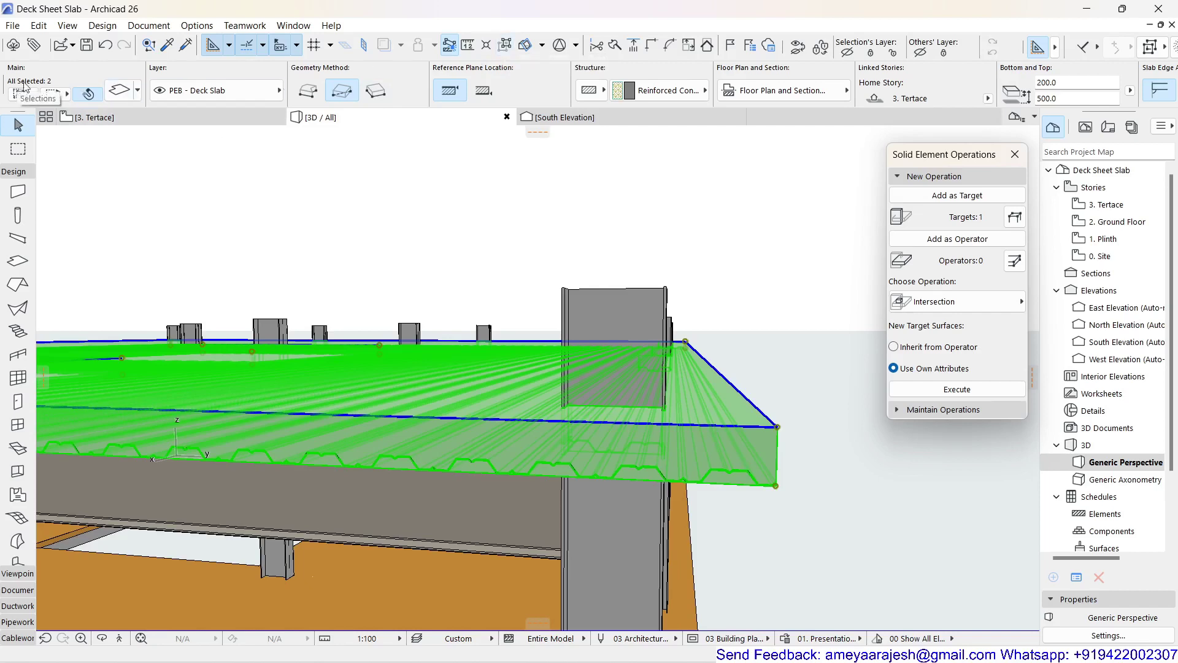
pyautogui.click(507, 46)
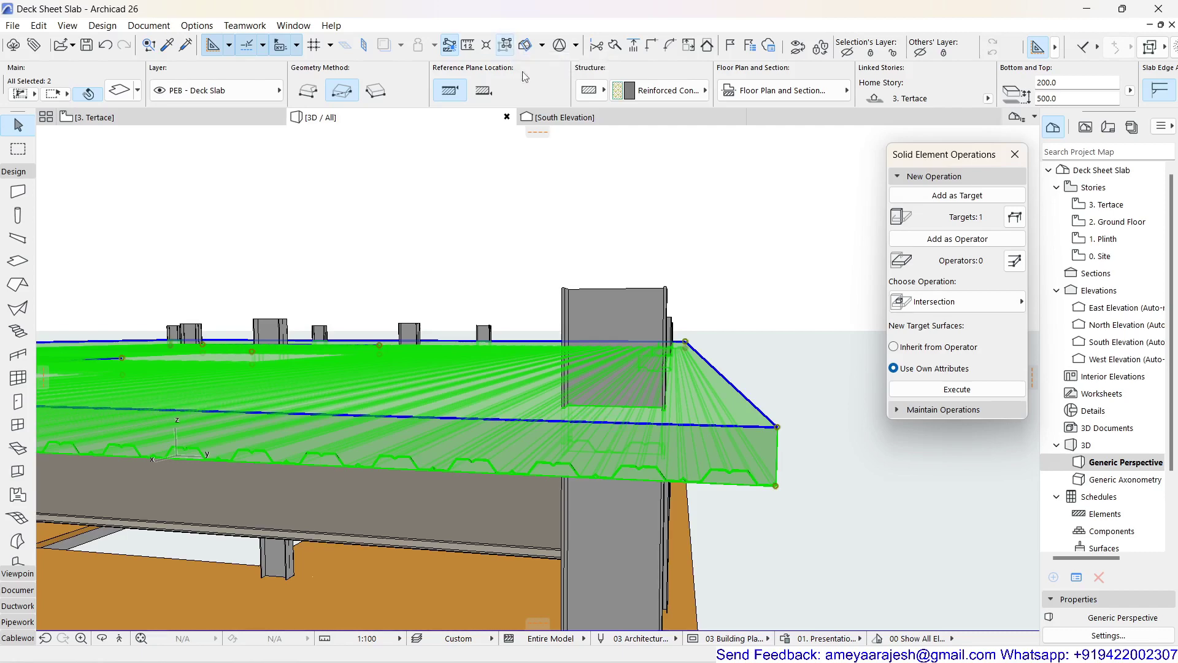
pyautogui.keyDown('shift'); pyautogui.click(781, 429); pyautogui.keyUp('shift')
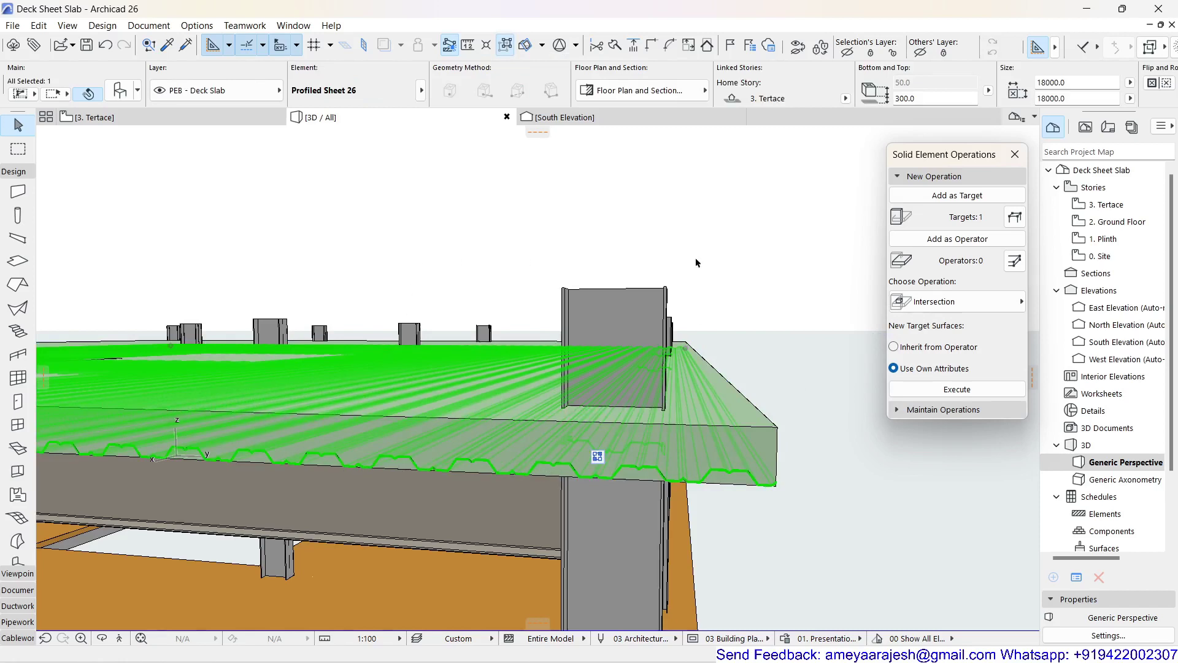
# Add the deck sheet as operator and choose Subtraction with downward extrusion.
pyautogui.click(951, 247)
pyautogui.click(936, 304)
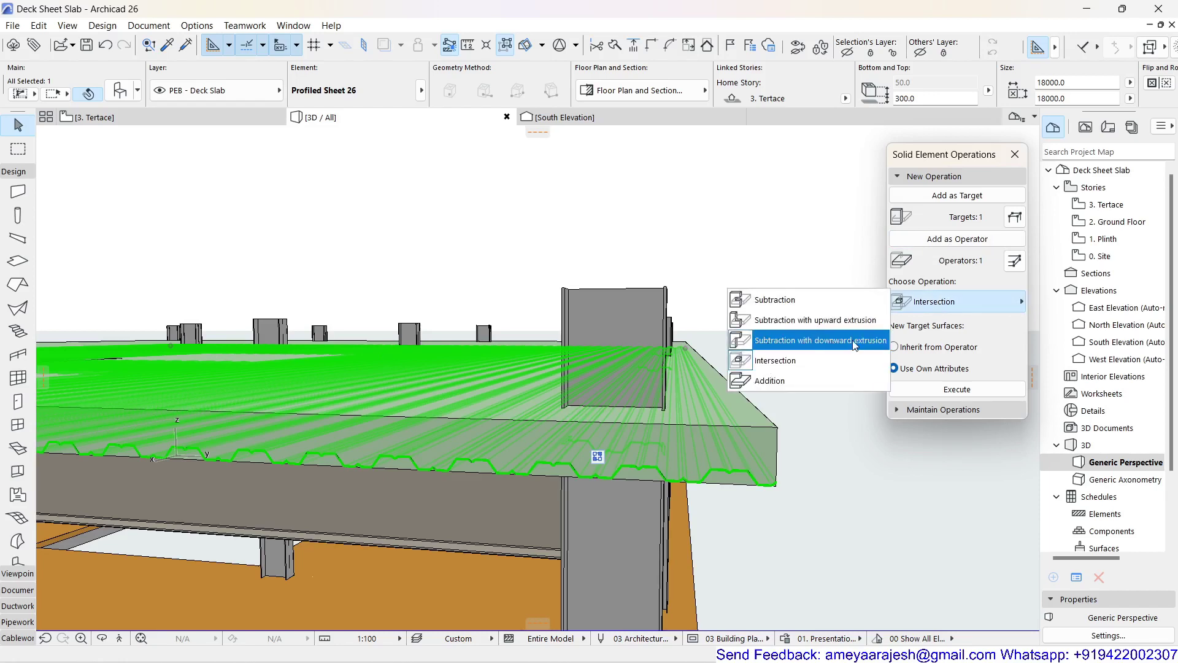
pyautogui.click(854, 341)
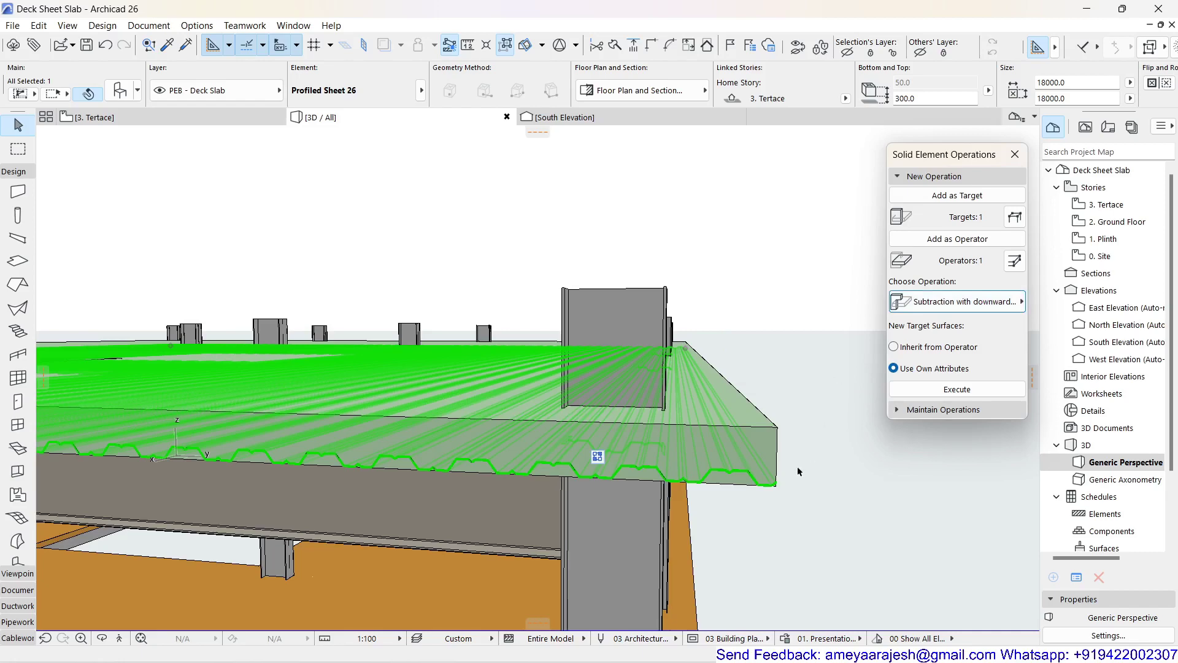
pyautogui.scroll(5, 719, 503)
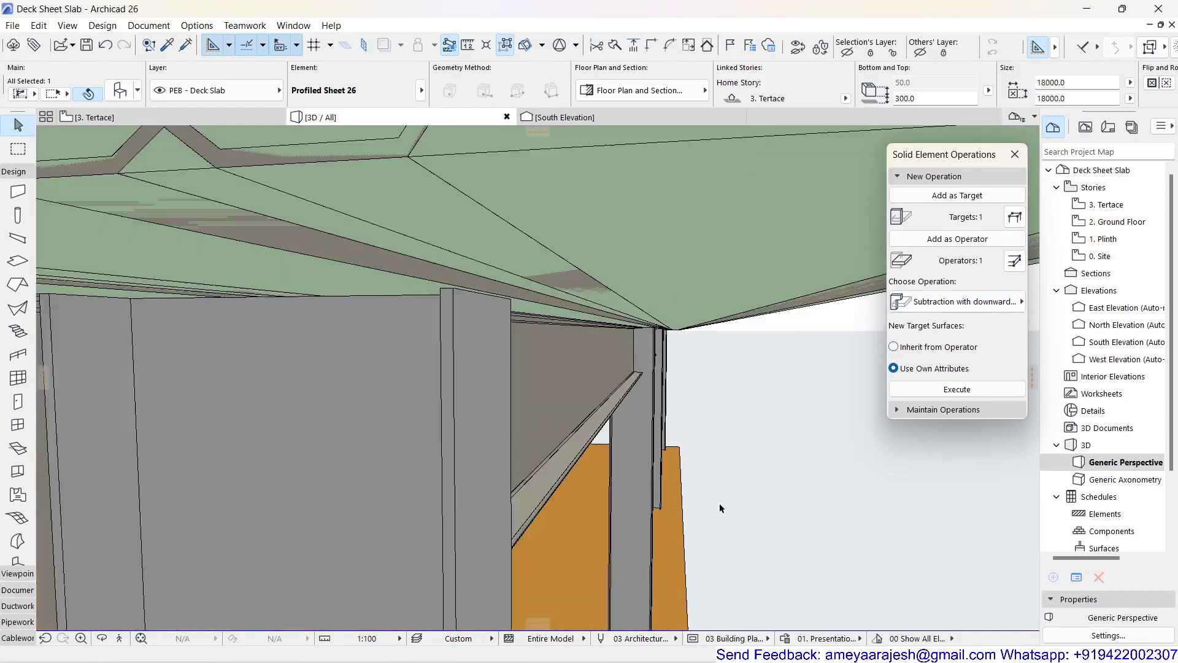
pyautogui.scroll(-5, 719, 502)
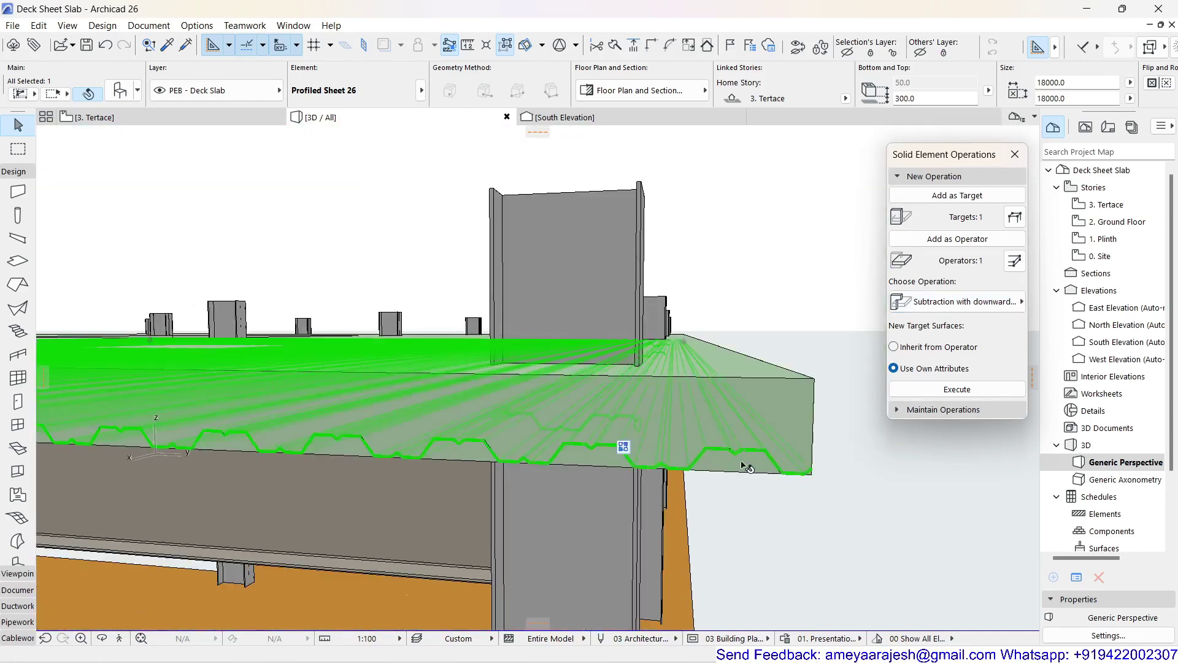
pyautogui.scroll(2, 718, 454)
pyautogui.moveTo(719, 454)
pyautogui.keyDown('shift'); pyautogui.mouseDown(button='middle')
pyautogui.moveTo(575, 326)
pyautogui.moveTo(598, 327)
pyautogui.mouseUp(button='middle'); pyautogui.keyUp('shift')
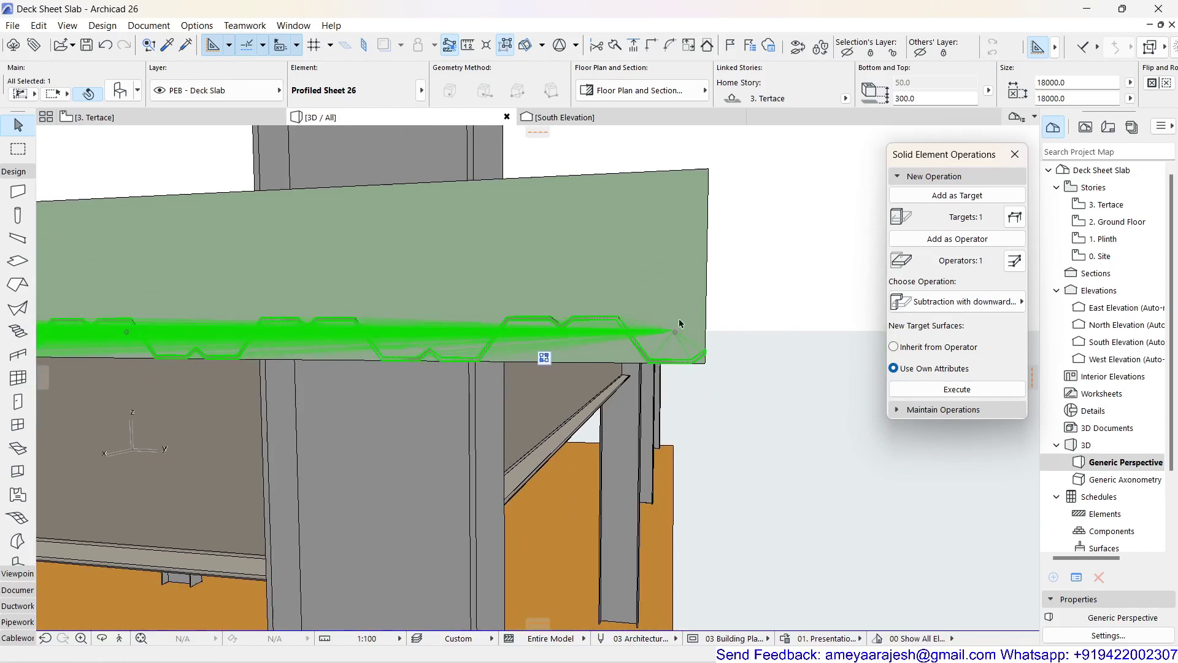
# Execute the subtraction, deselect, and inspect the corrugated cut along the slab underside.
pyautogui.click(964, 392)
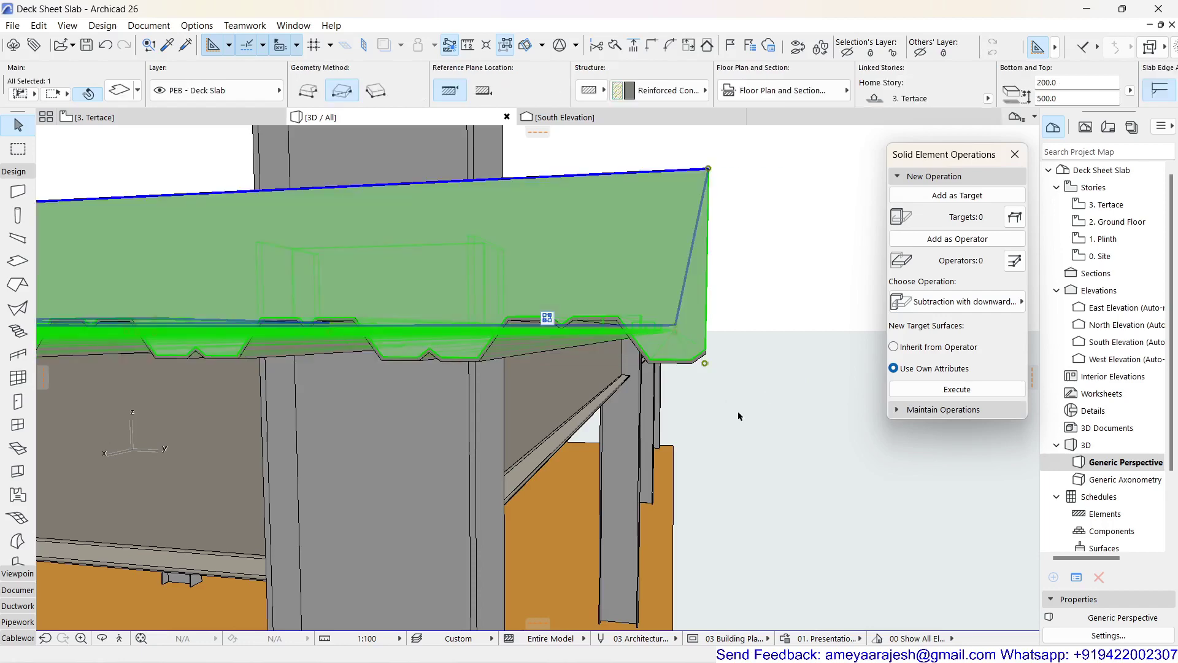
pyautogui.keyDown('shift'); pyautogui.moveTo(737, 416); pyautogui.dragTo(734, 411, button='middle'); pyautogui.keyUp('shift')
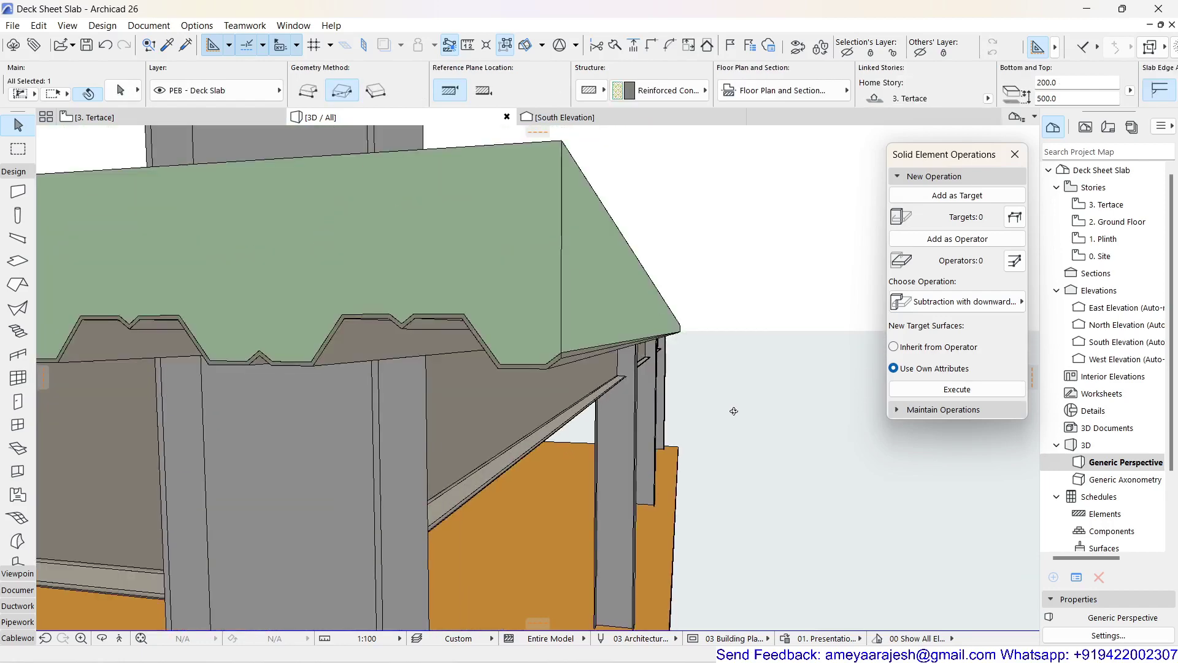
pyautogui.click(755, 277)
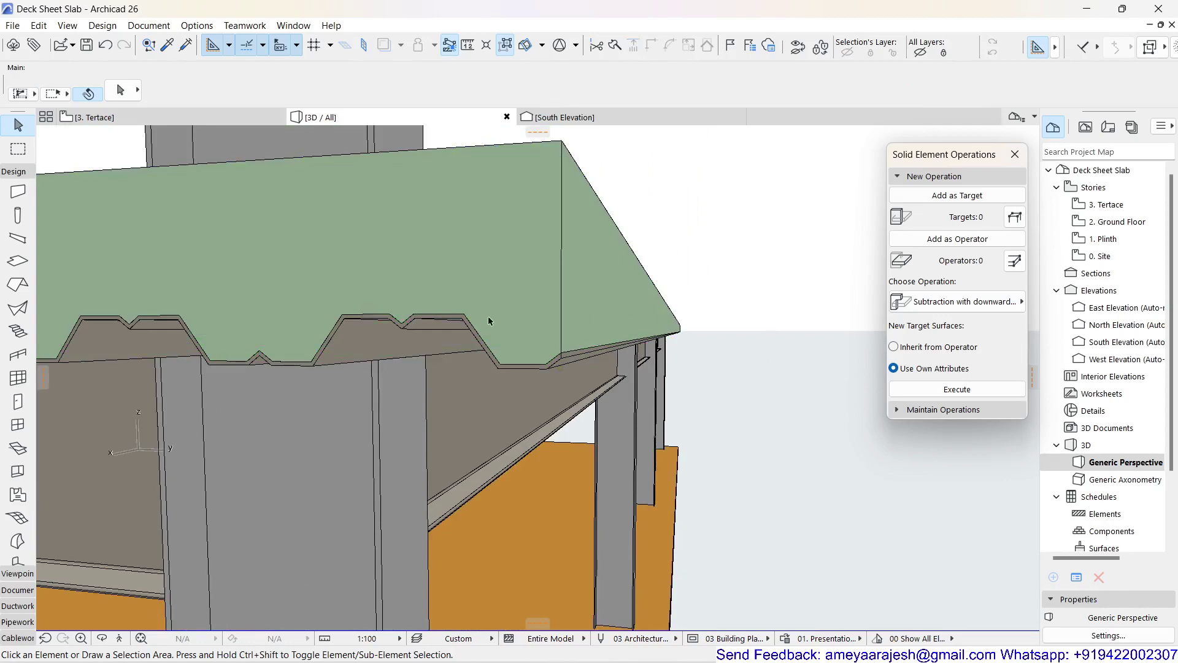
pyautogui.keyDown('shift'); pyautogui.moveTo(406, 326); pyautogui.dragTo(461, 330, button='middle'); pyautogui.keyUp('shift')
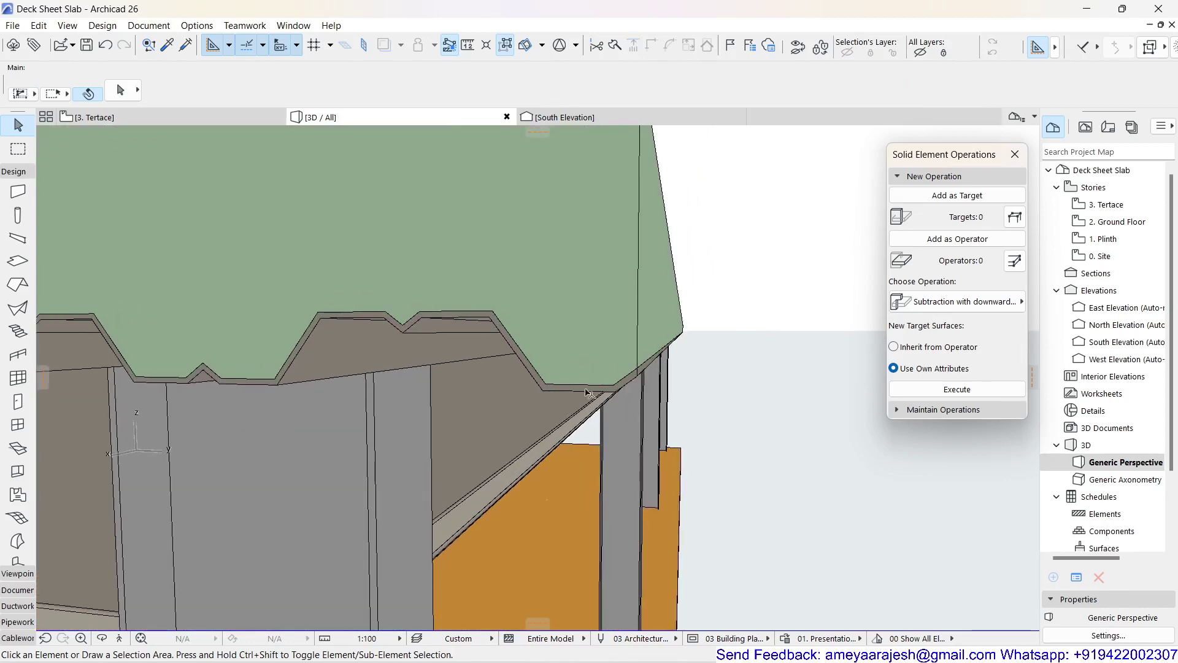
pyautogui.moveTo(512, 396)
pyautogui.keyDown('shift'); pyautogui.mouseDown(button='middle')
pyautogui.moveTo(434, 395)
pyautogui.moveTo(630, 416)
pyautogui.moveTo(400, 429)
pyautogui.moveTo(697, 434)
pyautogui.moveTo(342, 412)
pyautogui.moveTo(153, 437)
pyautogui.moveTo(380, 435)
pyautogui.mouseUp(button='middle'); pyautogui.keyUp('shift')
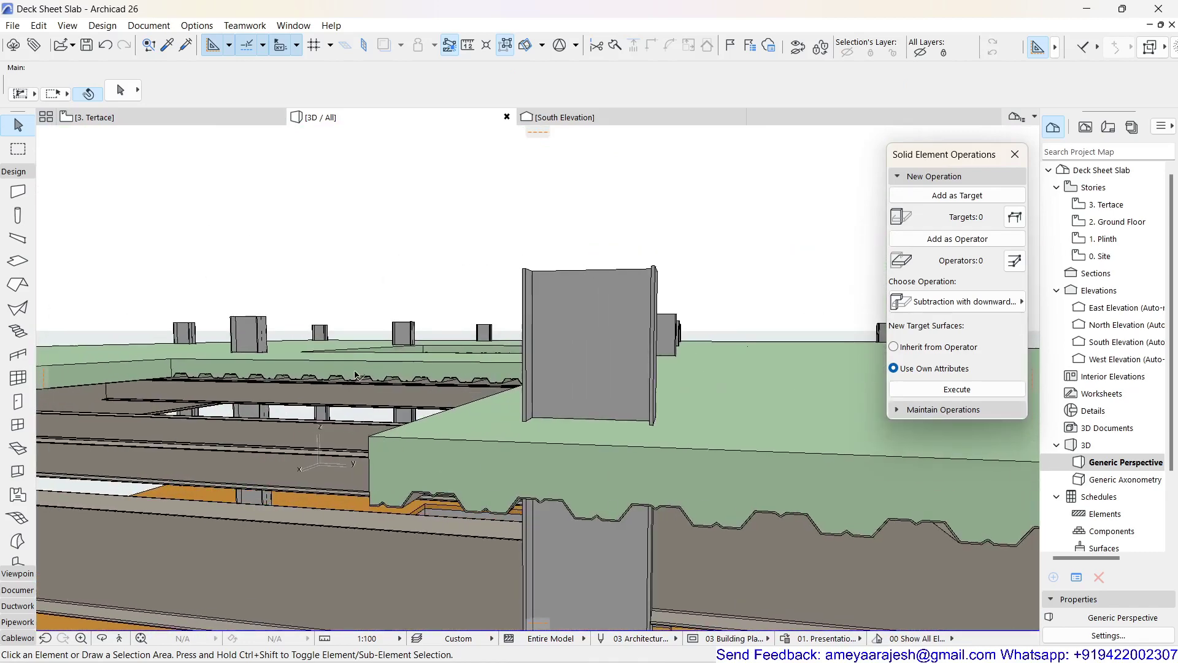
pyautogui.keyDown('shift'); pyautogui.moveTo(356, 375); pyautogui.dragTo(583, 378, button='middle'); pyautogui.keyUp('shift')
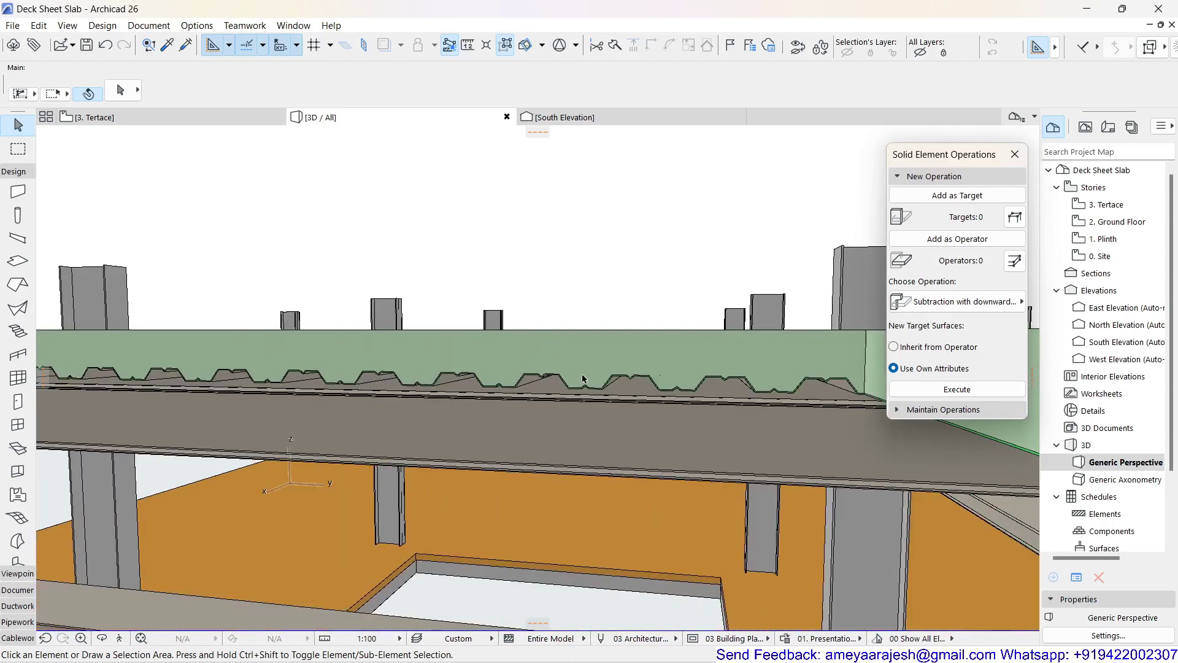
pyautogui.scroll(2, 582, 379)
pyautogui.scroll(1, 583, 379)
pyautogui.scroll(1, 545, 373)
pyautogui.scroll(1, 543, 372)
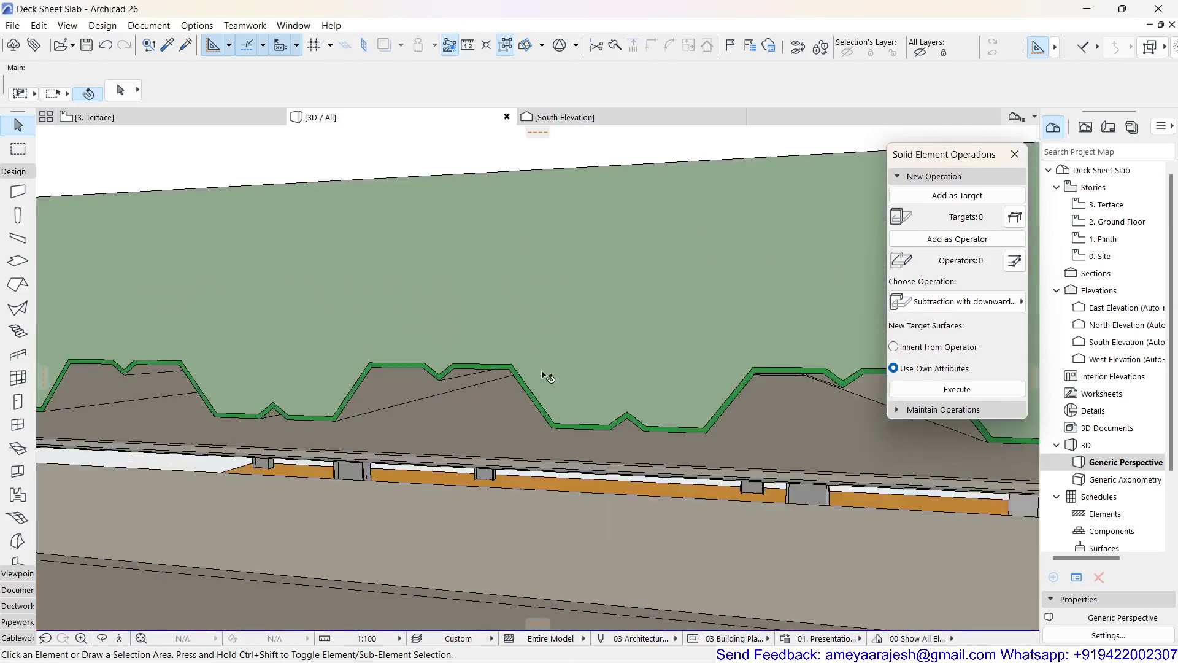
pyautogui.scroll(1, 531, 366)
pyautogui.scroll(1, 532, 365)
pyautogui.scroll(1, 531, 366)
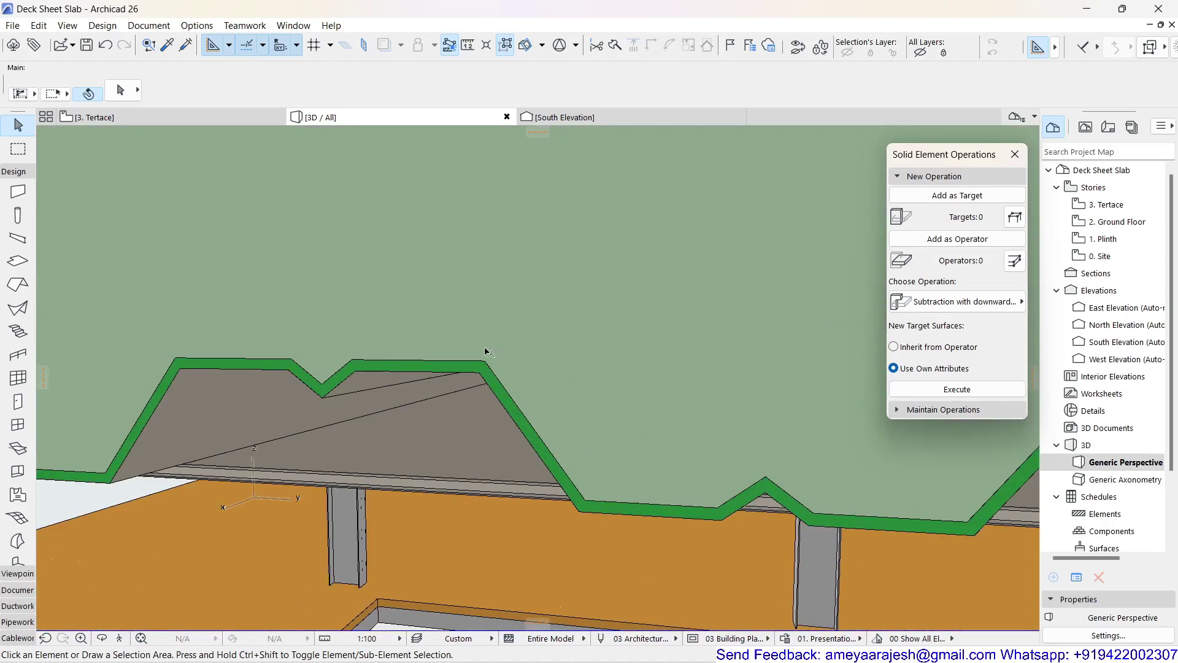
pyautogui.scroll(1, 492, 385)
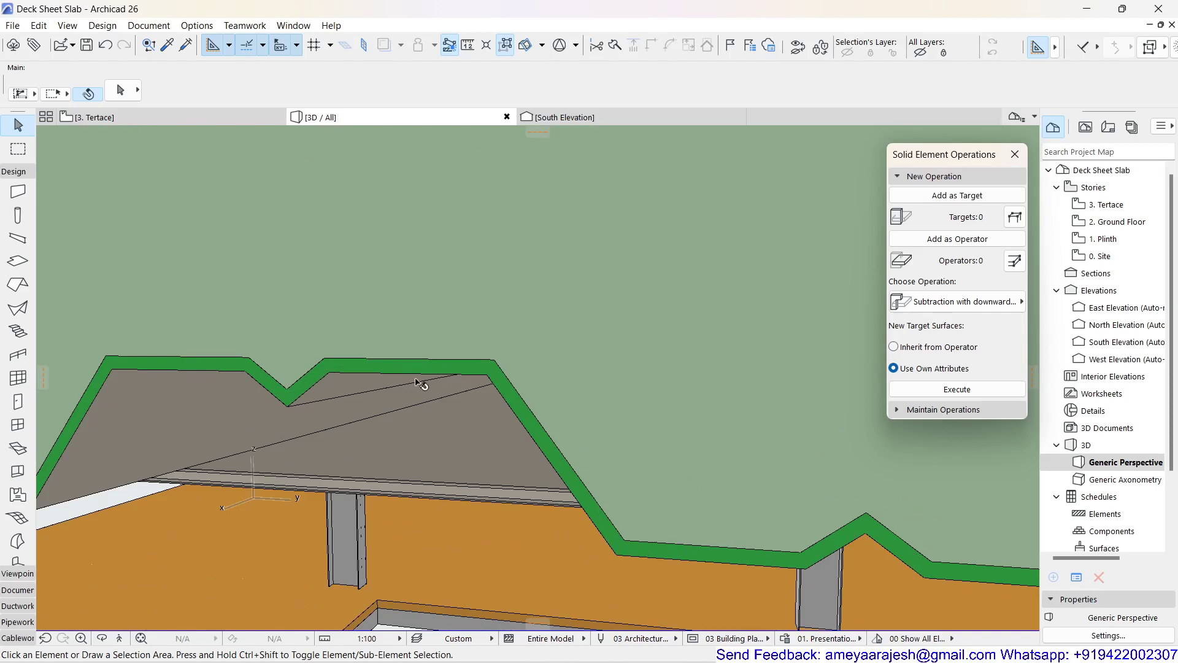
pyautogui.scroll(-1, 419, 389)
pyautogui.scroll(-1, 419, 388)
pyautogui.scroll(-1, 422, 390)
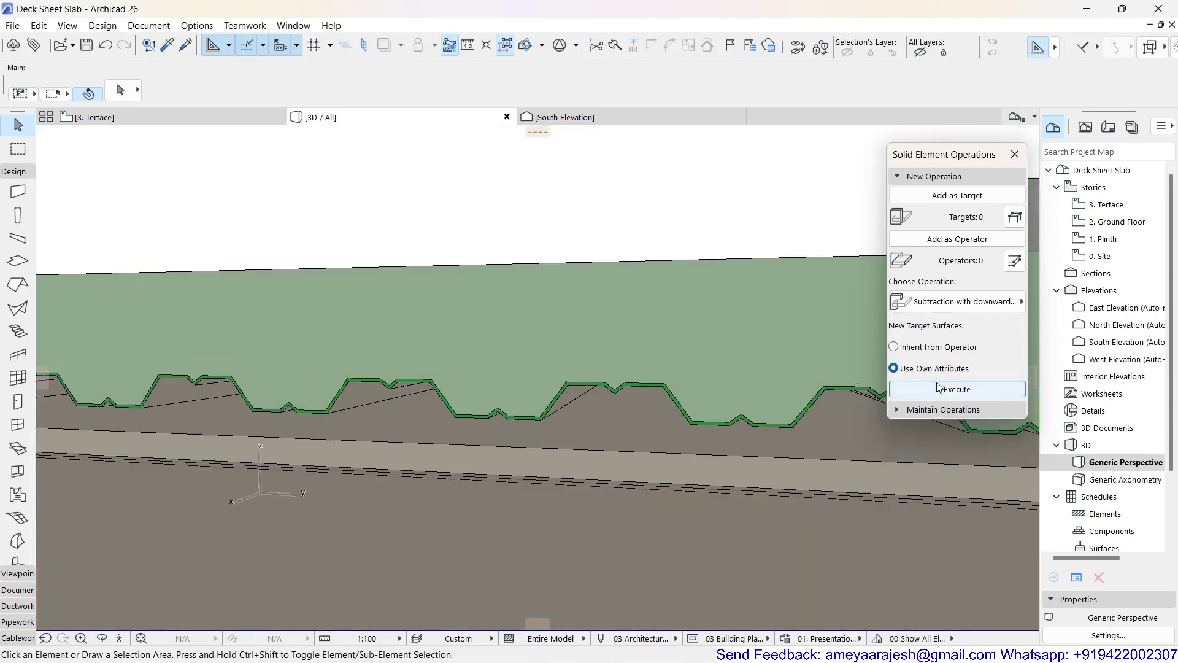
pyautogui.scroll(-1, 528, 388)
pyautogui.scroll(-1, 529, 388)
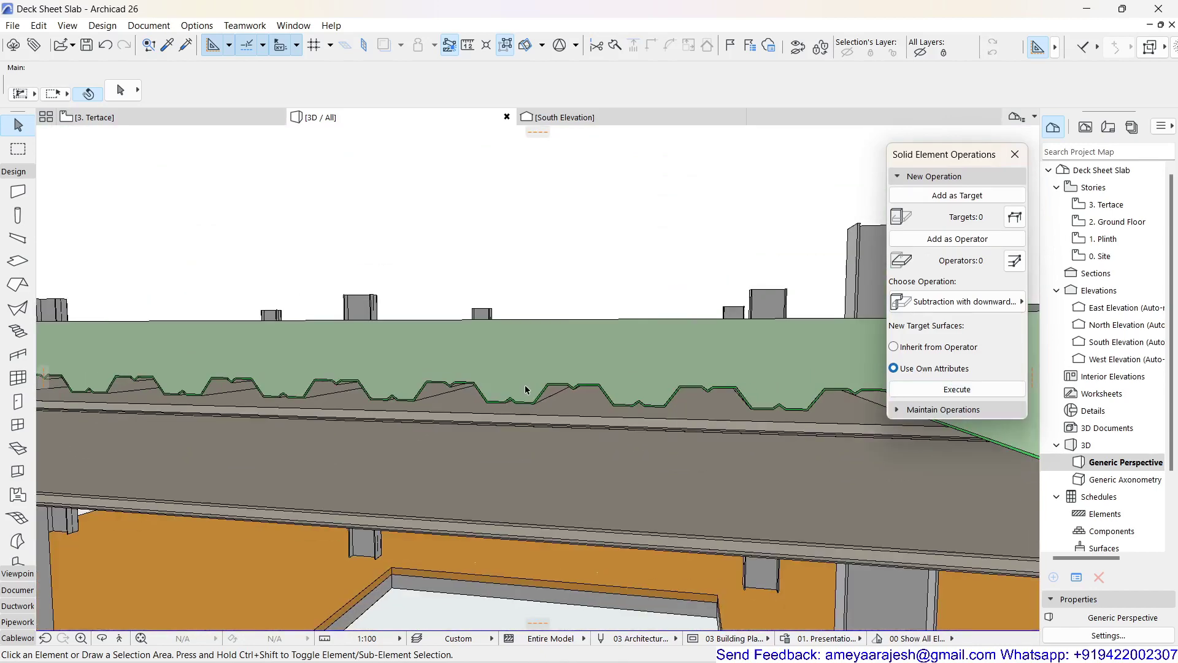
pyautogui.scroll(-1, 532, 391)
pyautogui.scroll(-1, 538, 393)
pyautogui.scroll(-1, 538, 393)
pyautogui.scroll(-1, 538, 394)
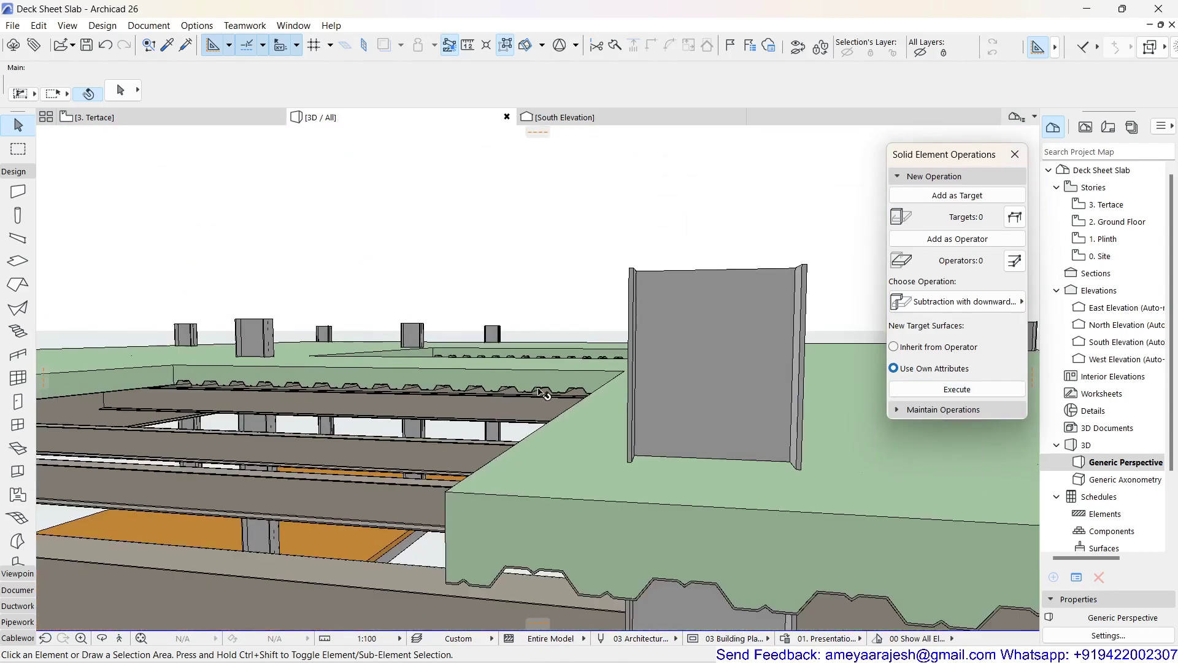
pyautogui.scroll(-1, 543, 398)
pyautogui.scroll(-1, 521, 456)
pyautogui.scroll(1, 522, 456)
pyautogui.scroll(2, 515, 461)
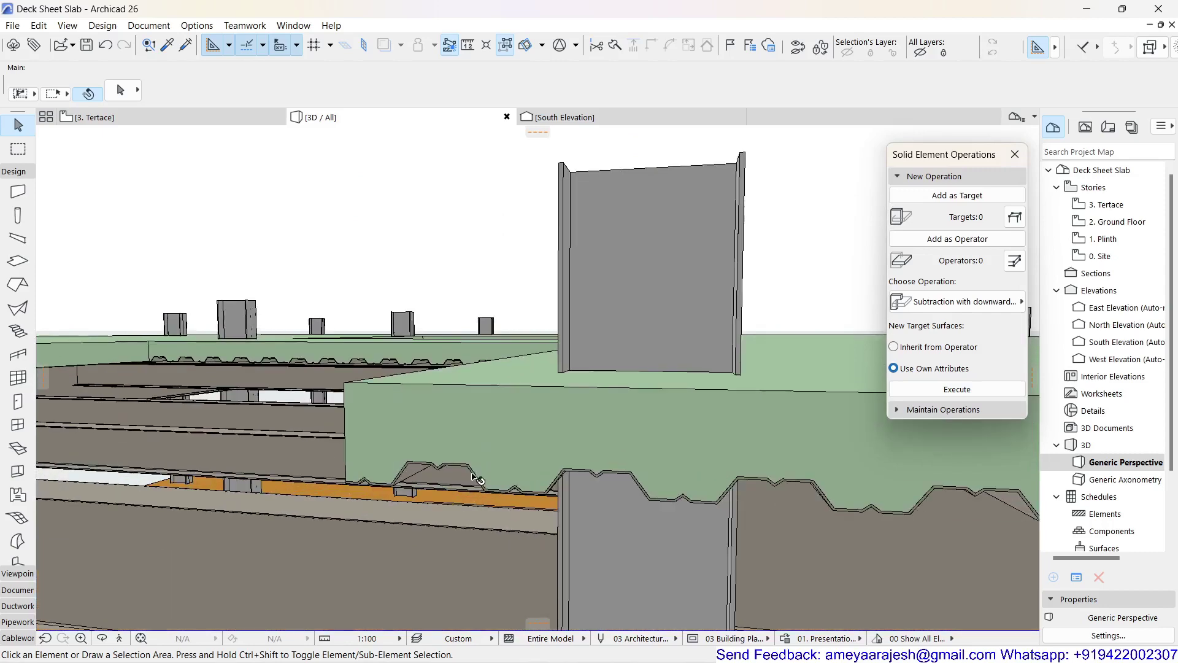
pyautogui.scroll(2, 474, 473)
pyautogui.scroll(1, 460, 458)
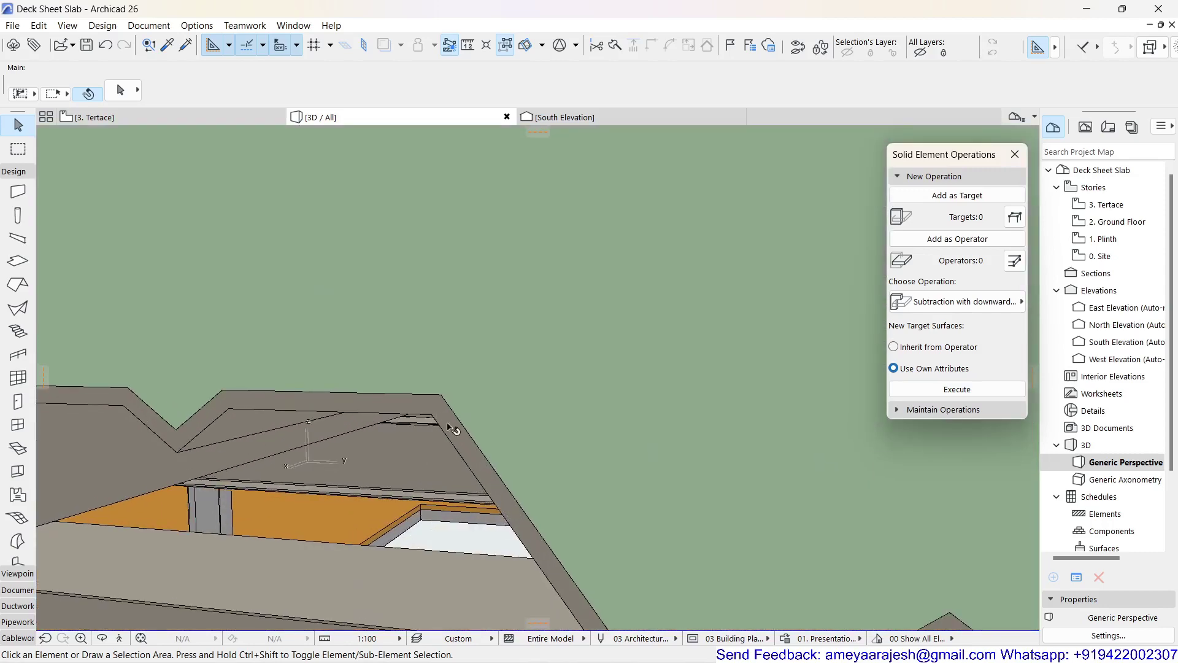
pyautogui.scroll(-2, 465, 454)
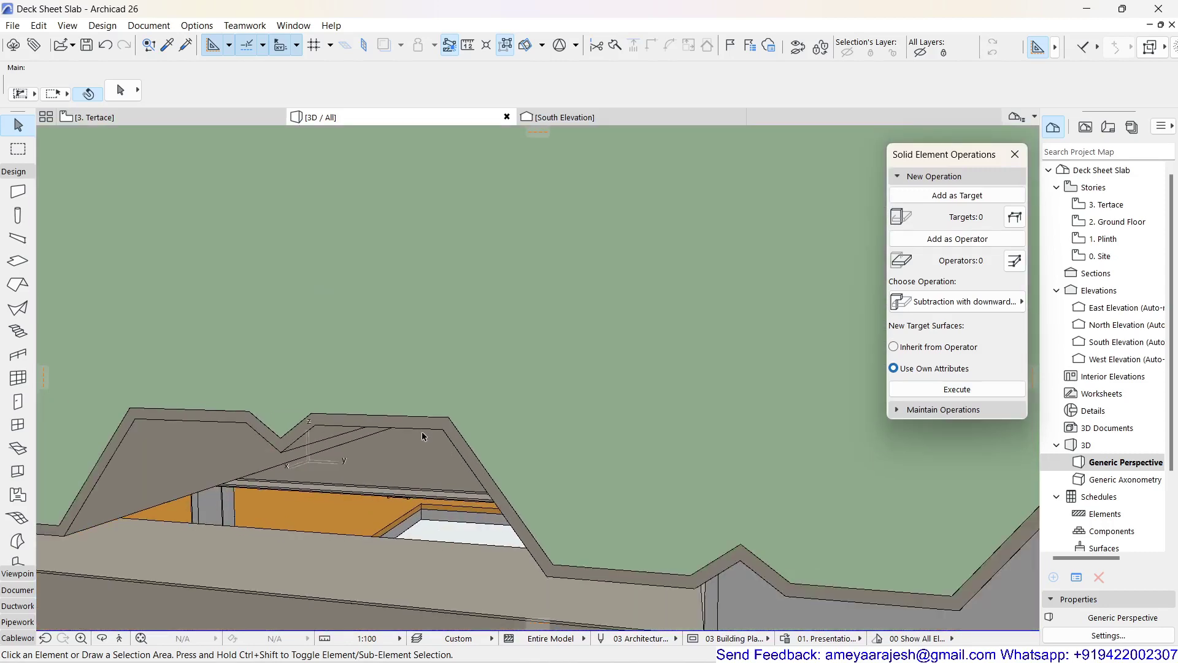
pyautogui.scroll(1, 428, 429)
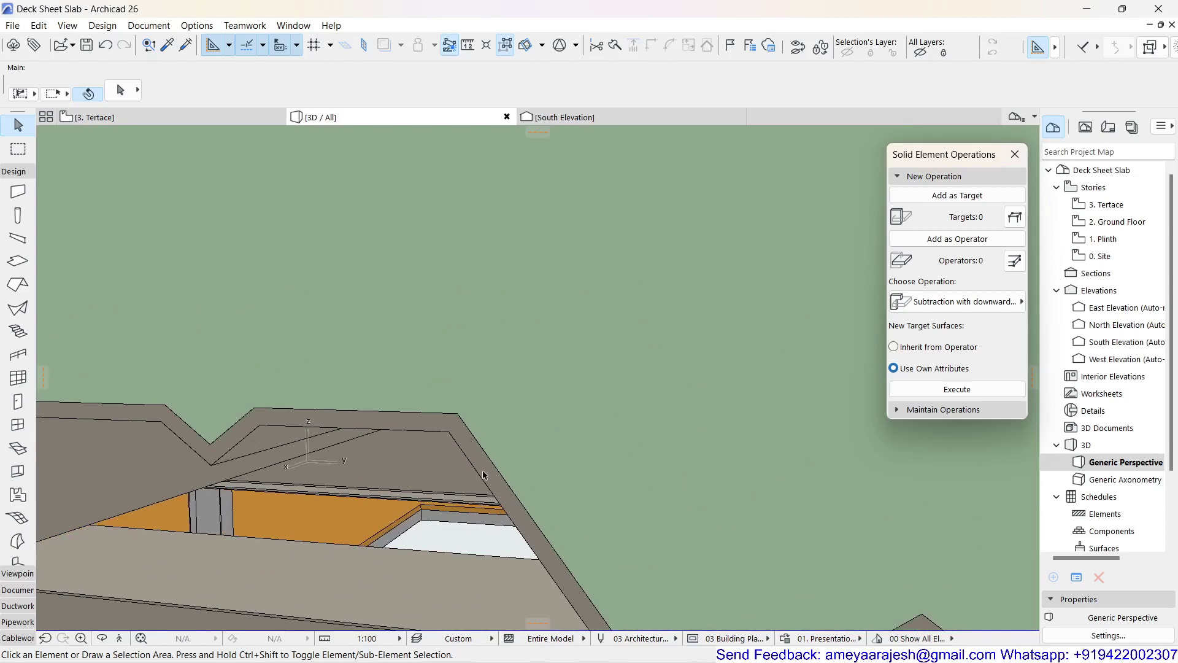
pyautogui.scroll(3, 432, 451)
pyautogui.scroll(1, 464, 437)
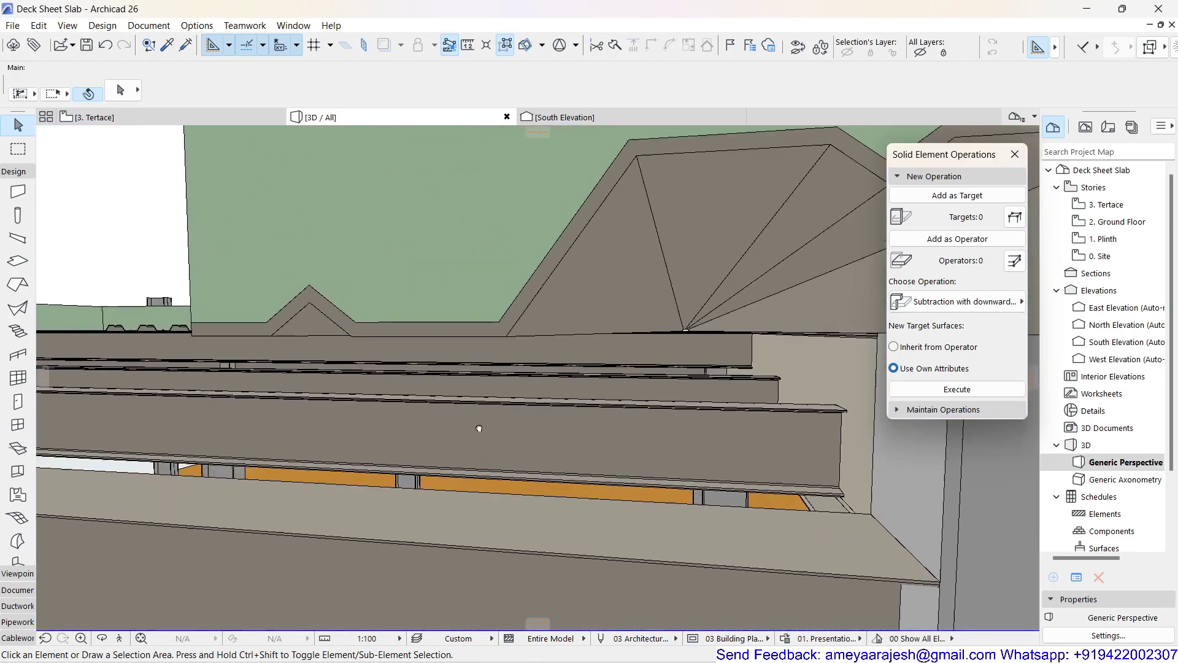
pyautogui.scroll(2, 479, 427)
pyautogui.scroll(2, 543, 345)
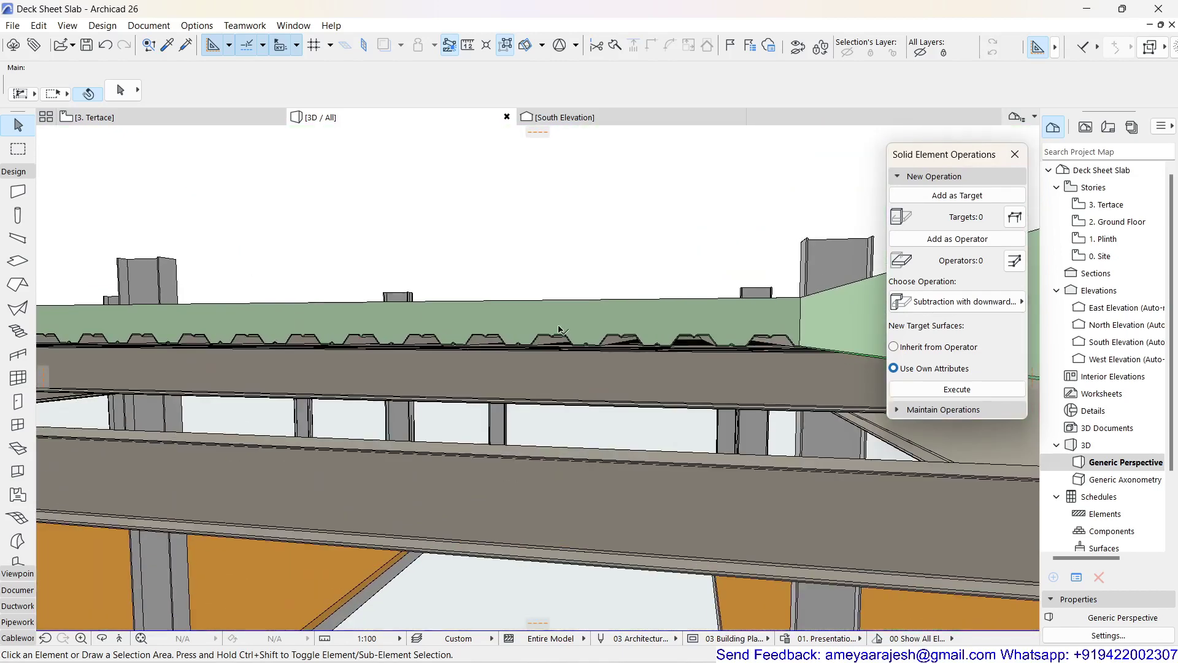
pyautogui.scroll(1, 563, 345)
pyautogui.scroll(-2, 562, 344)
pyautogui.scroll(1, 562, 341)
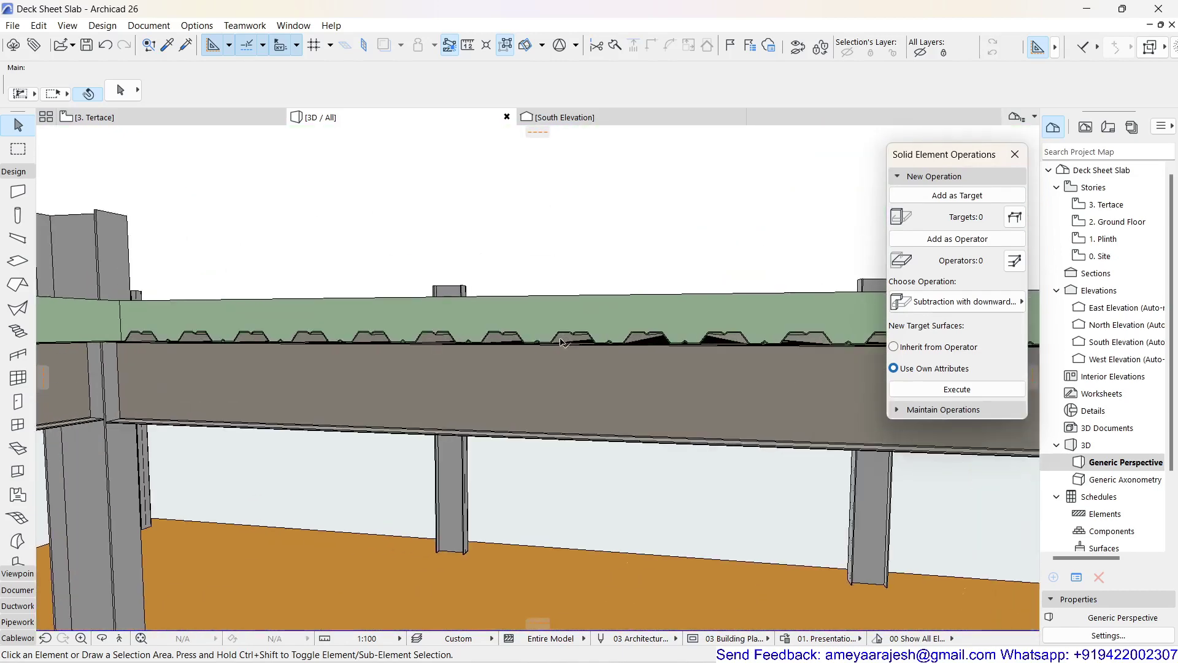
pyautogui.scroll(1, 561, 337)
pyautogui.scroll(1, 559, 333)
pyautogui.scroll(1, 559, 333)
pyautogui.scroll(1, 557, 331)
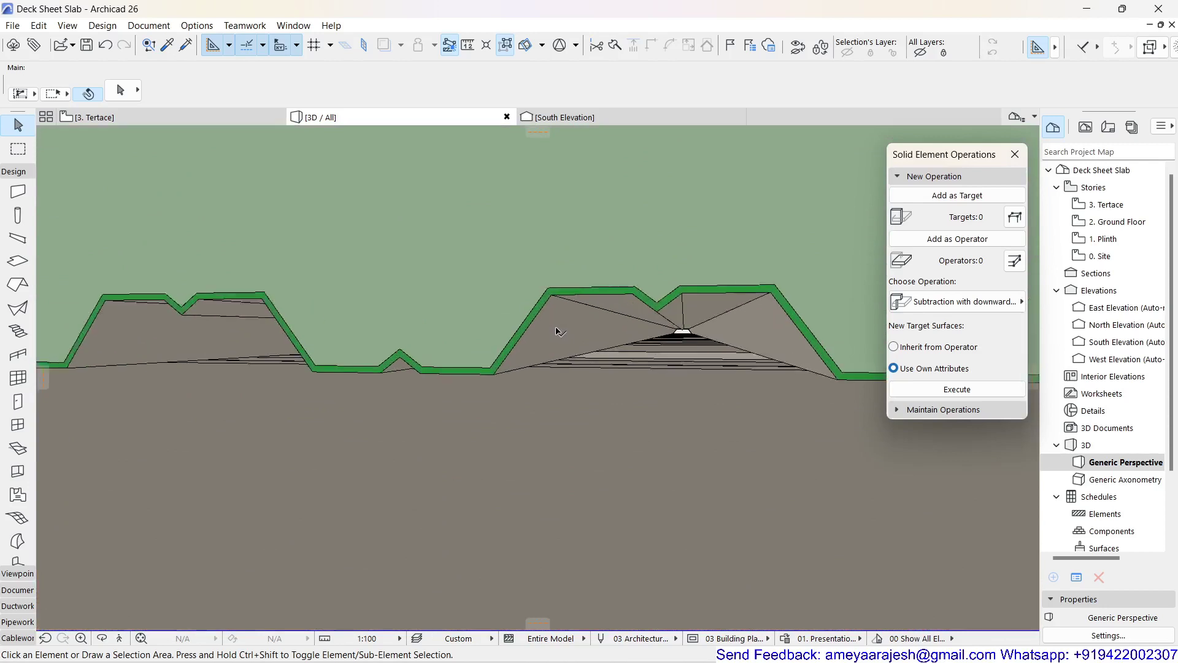
pyautogui.scroll(1, 552, 331)
pyautogui.scroll(1, 546, 329)
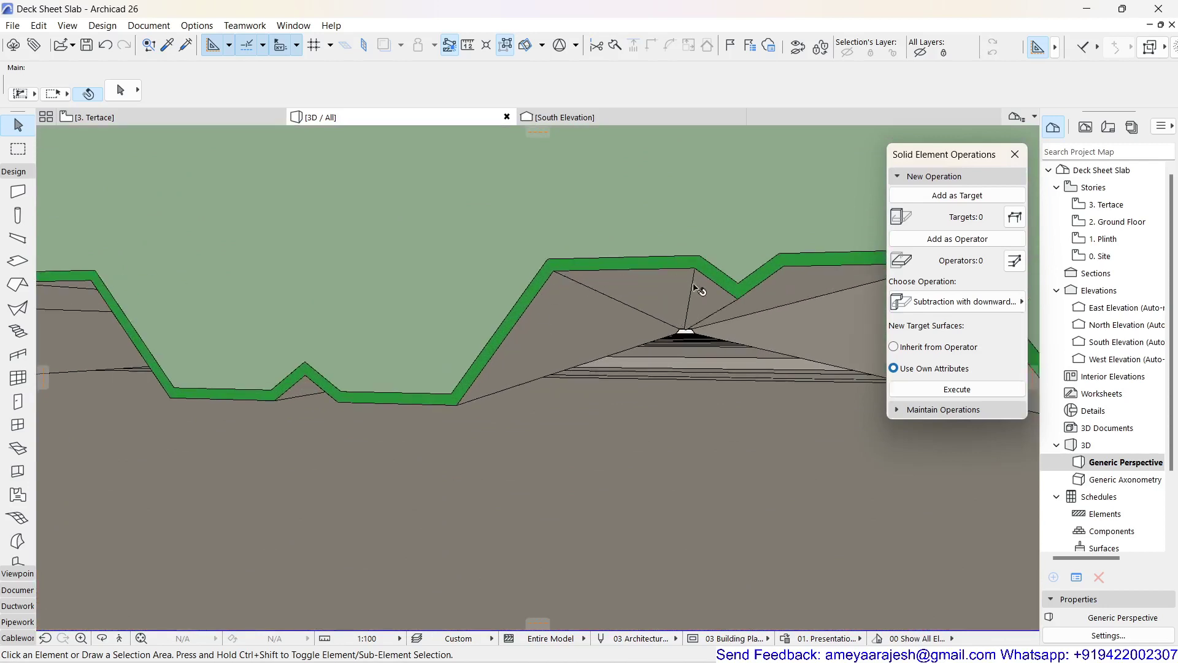
pyautogui.moveTo(564, 327); pyautogui.dragTo(396, 439, button='middle')
pyautogui.scroll(-1, 396, 439)
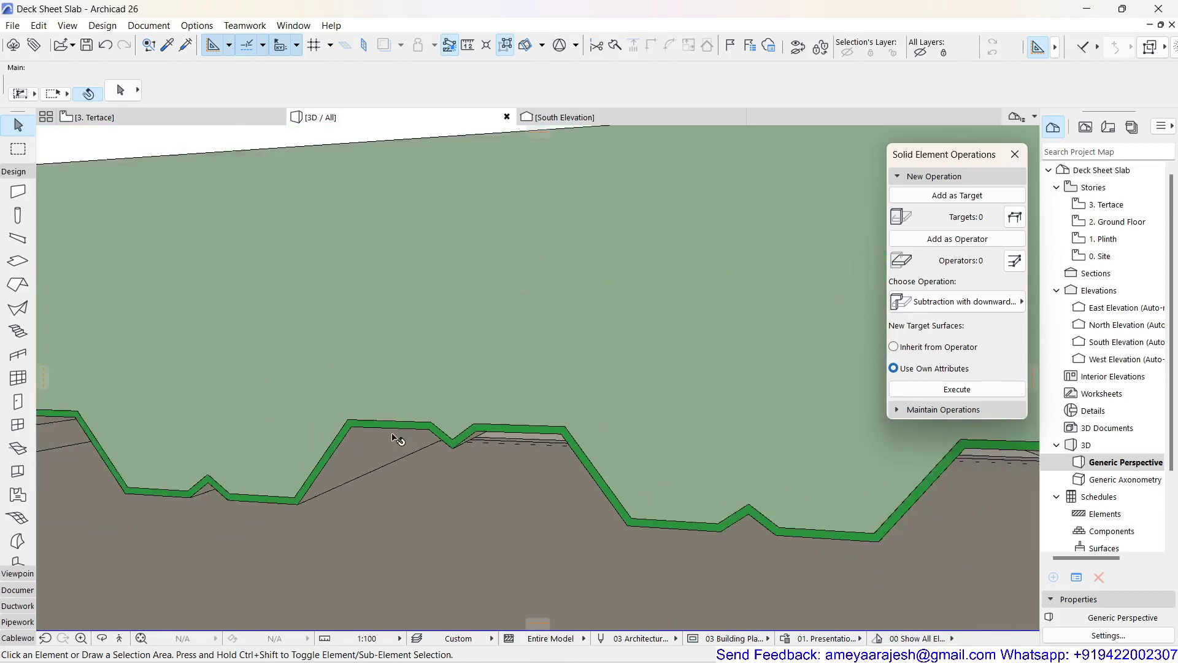
pyautogui.scroll(-1, 400, 436)
pyautogui.scroll(-1, 404, 433)
pyautogui.scroll(-1, 408, 431)
pyautogui.scroll(-1, 408, 430)
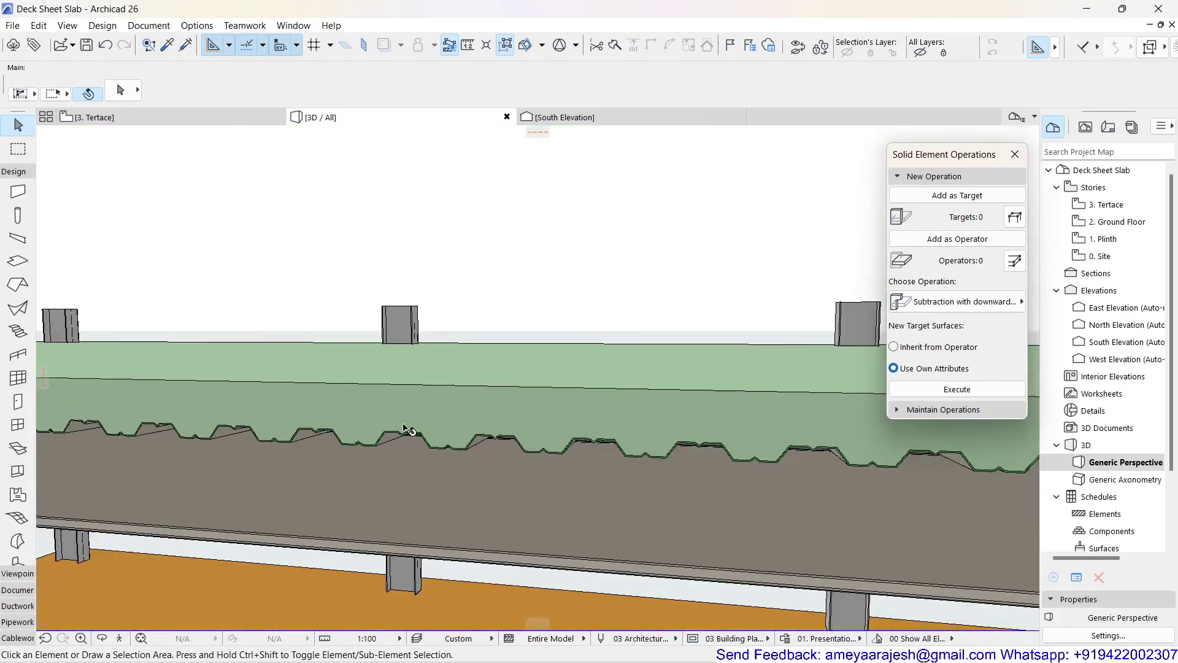
pyautogui.scroll(-1, 408, 431)
pyautogui.scroll(-1, 408, 430)
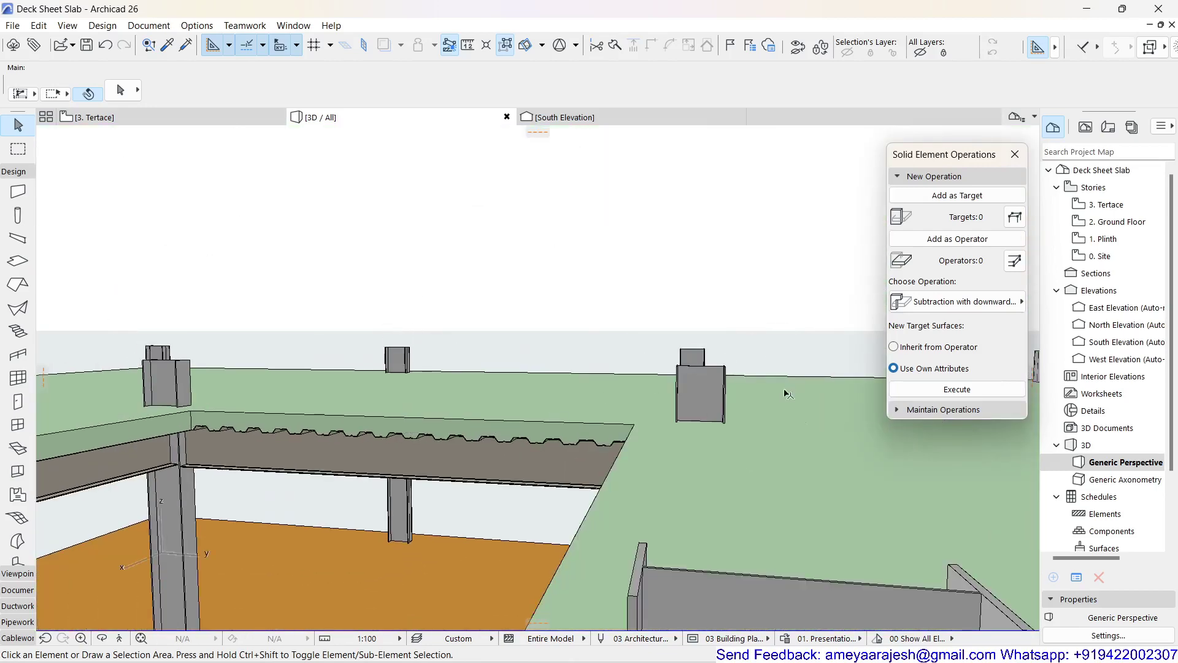
pyautogui.scroll(-2, 569, 420)
pyautogui.scroll(-1, 472, 442)
pyautogui.scroll(-1, 480, 439)
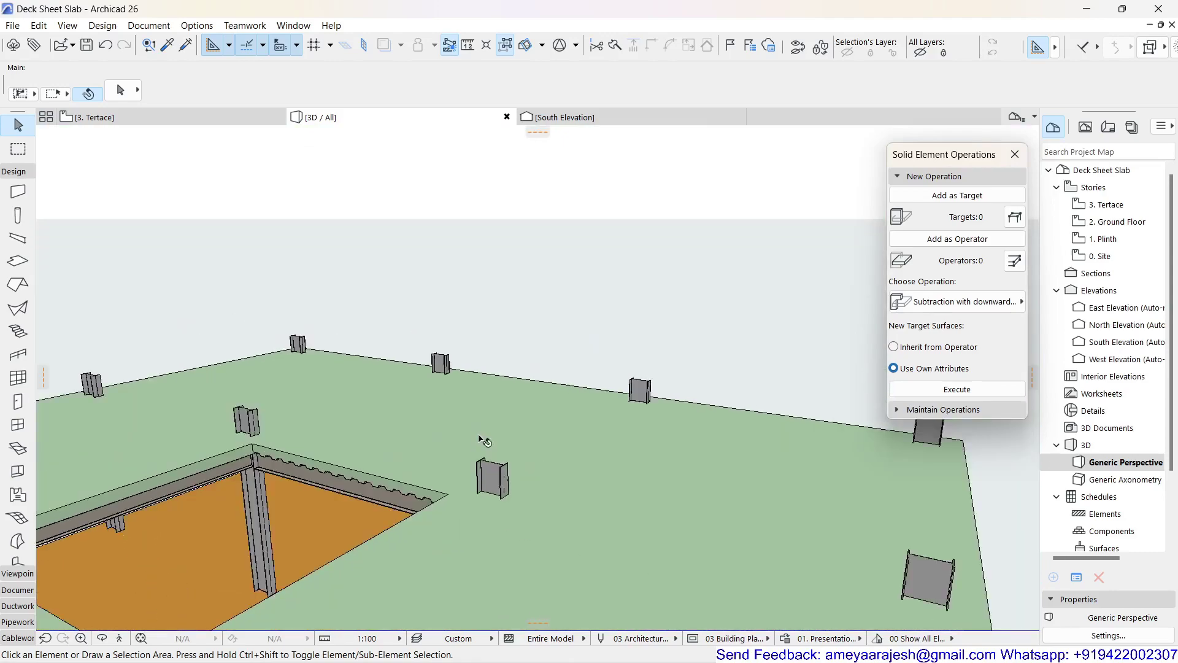
pyautogui.scroll(-2, 481, 439)
pyautogui.scroll(-1, 497, 436)
pyautogui.scroll(-2, 512, 428)
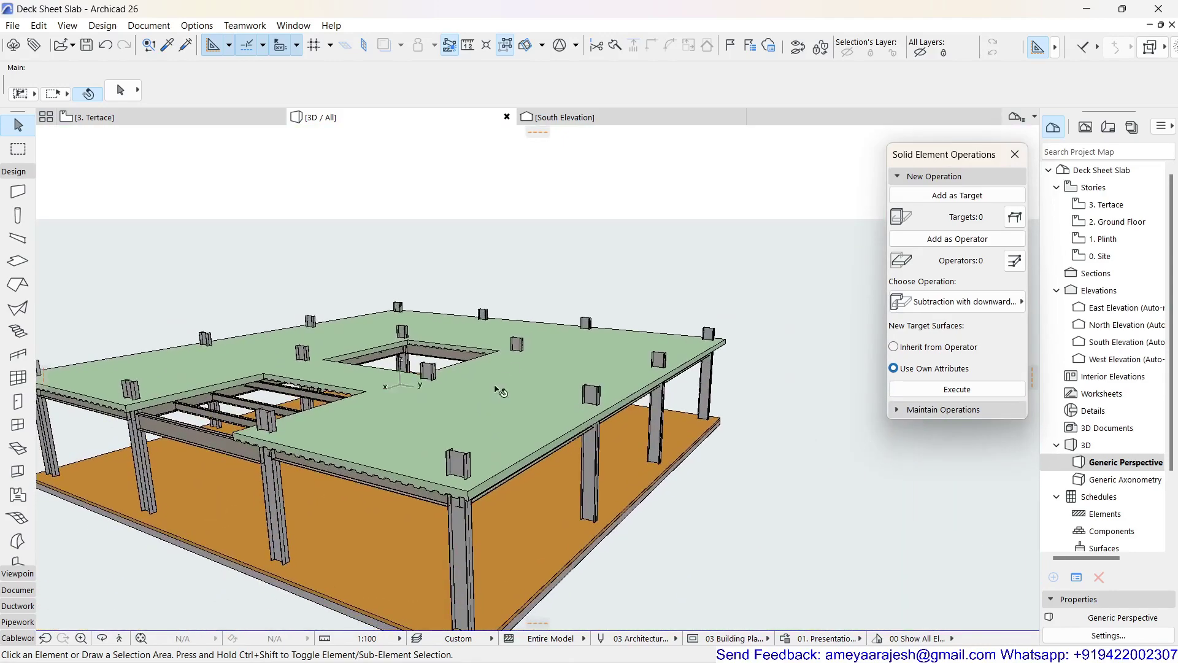
pyautogui.scroll(1, 546, 407)
pyautogui.moveTo(546, 408)
pyautogui.keyDown('shift'); pyautogui.mouseDown(button='middle')
pyautogui.moveTo(516, 452)
pyautogui.moveTo(525, 414)
pyautogui.moveTo(526, 472)
pyautogui.mouseUp(button='middle'); pyautogui.keyUp('shift')
pyautogui.scroll(-1, 516, 453)
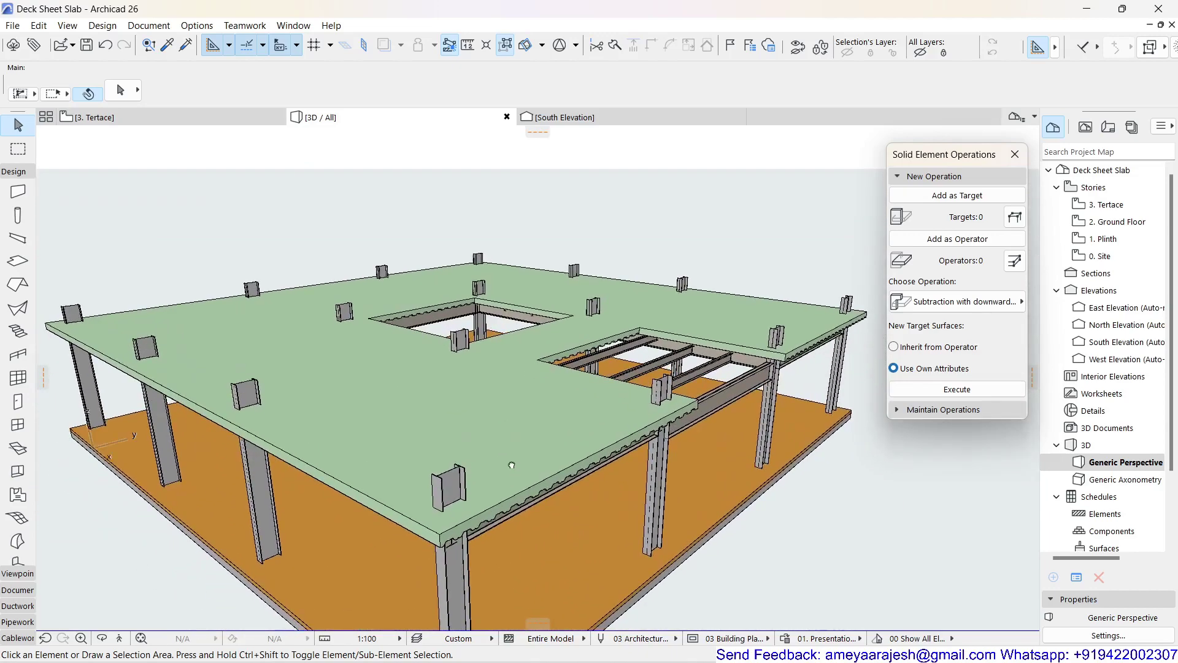